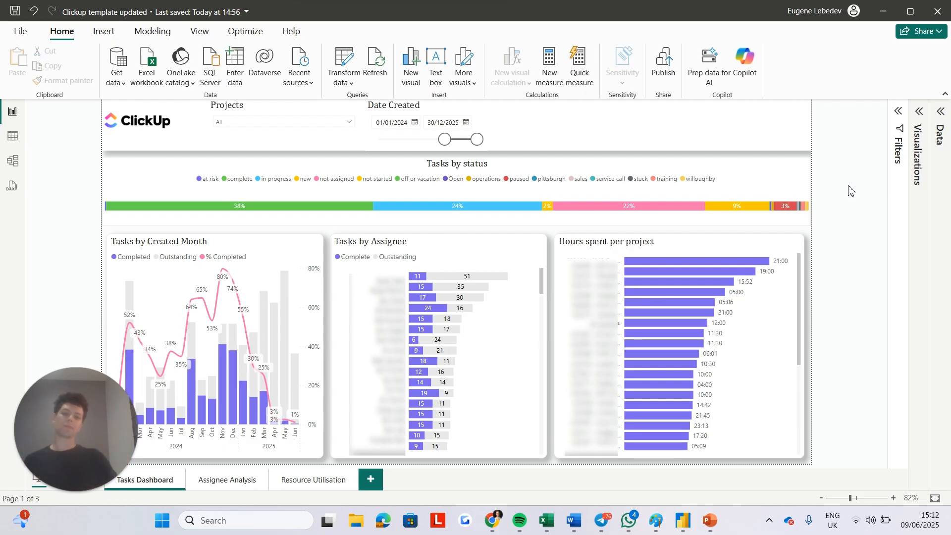
# - Switch to Chrome, log in to the VIDI connectors site with the prefilled credentials and dismiss the offer to update the saved password
pyautogui.click(491, 520)
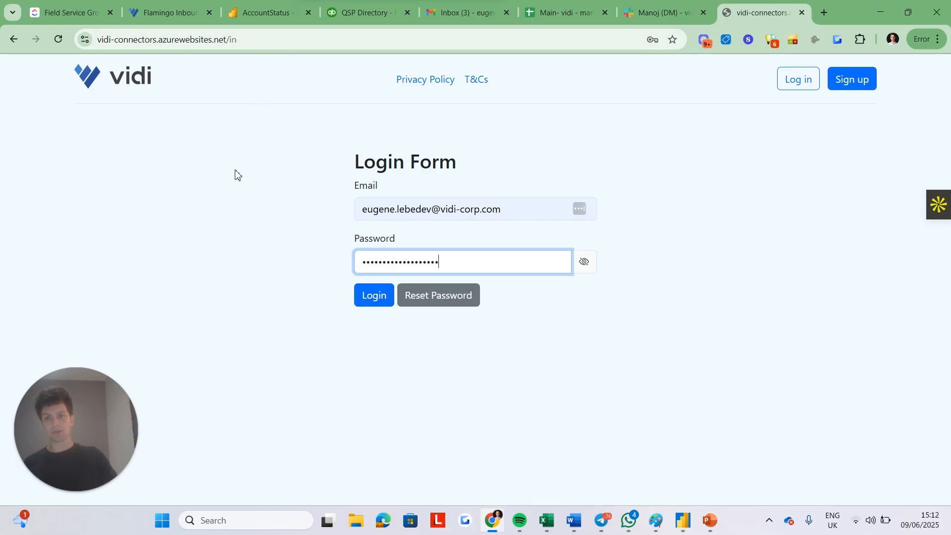
pyautogui.click(381, 306)
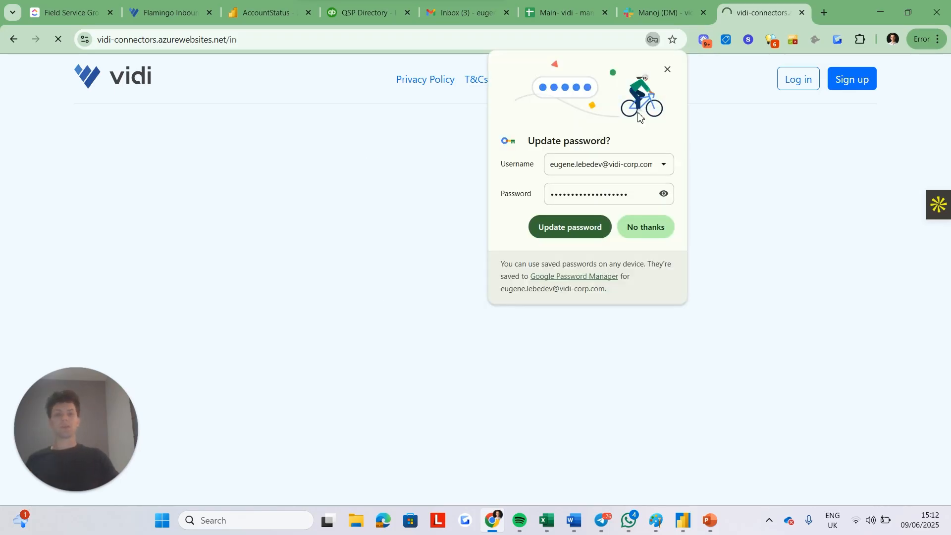
pyautogui.click(667, 70)
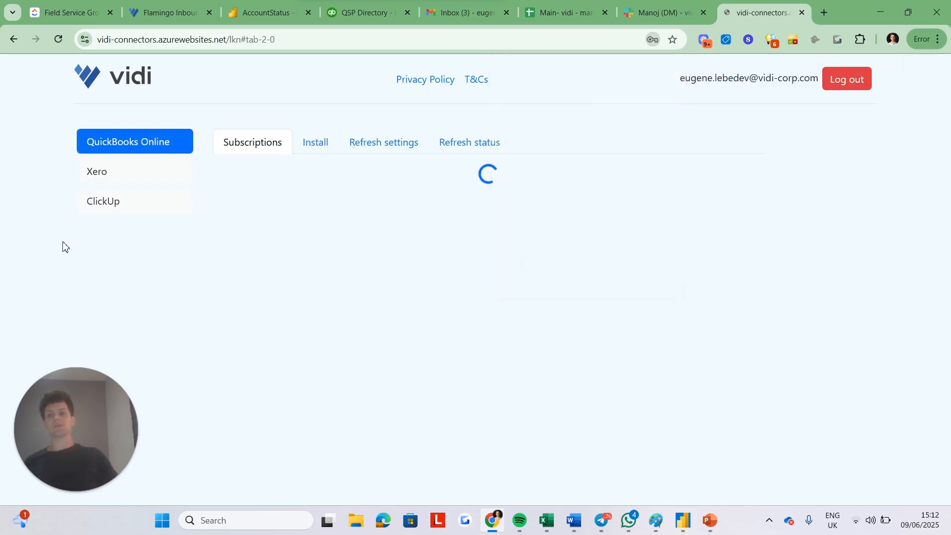
# - Install the ClickUp connector with the Use VIDI Database option enabled
pyautogui.click(109, 212)
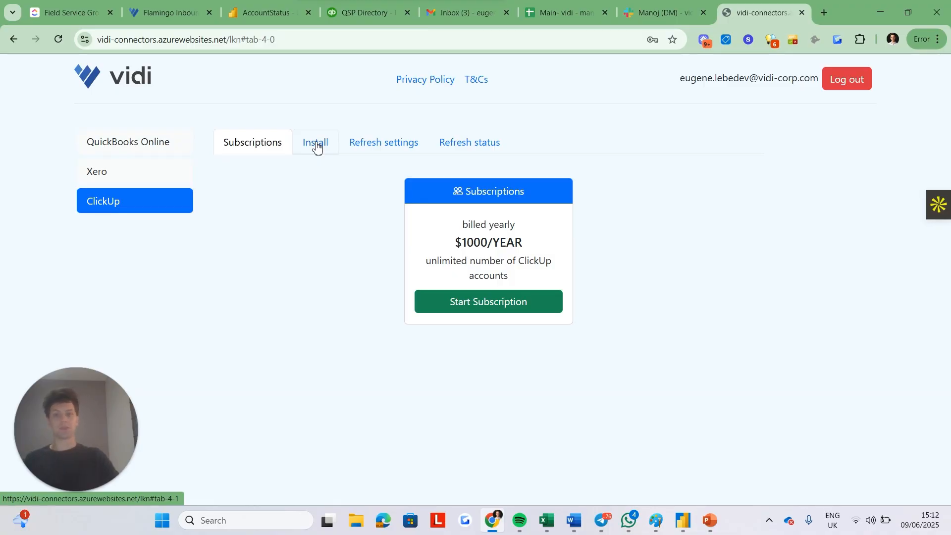
pyautogui.click(316, 146)
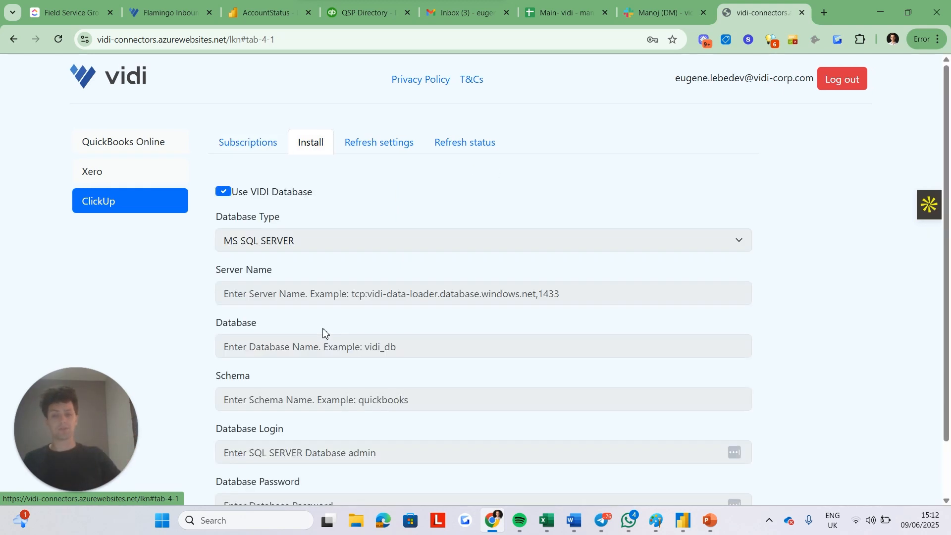
pyautogui.scroll(-2, 324, 333)
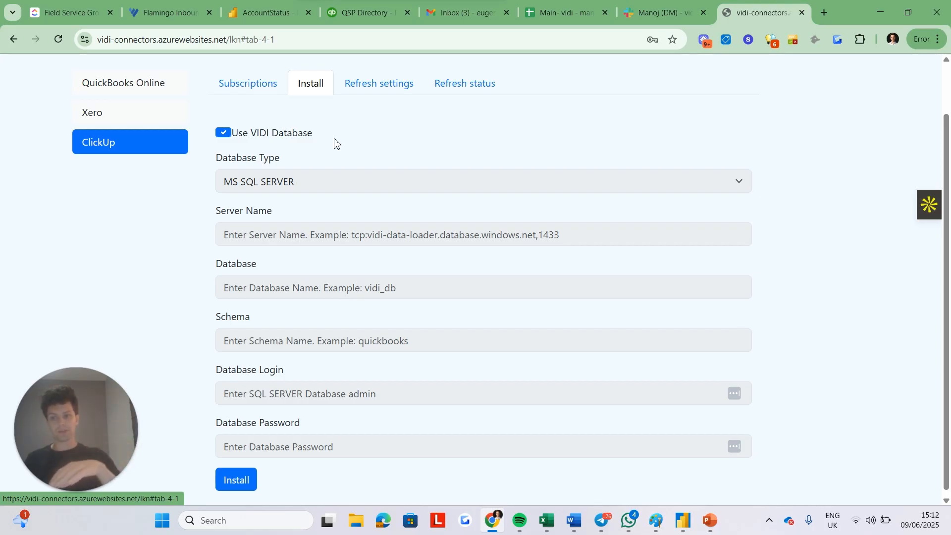
pyautogui.click(260, 133)
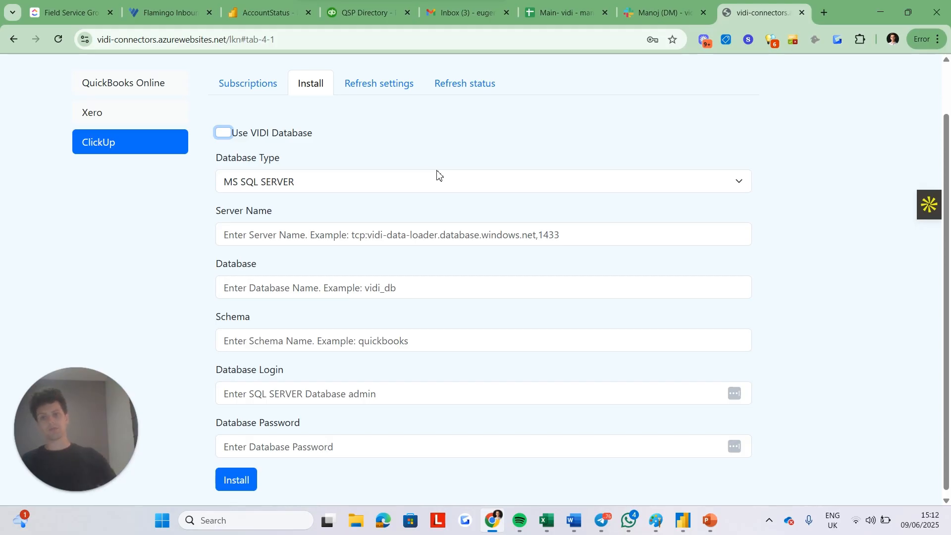
pyautogui.click(252, 139)
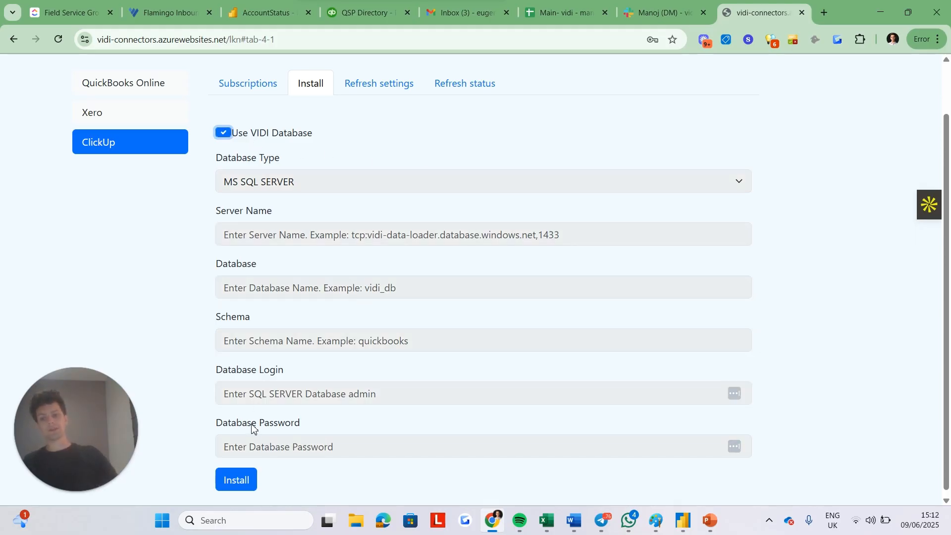
pyautogui.click(236, 477)
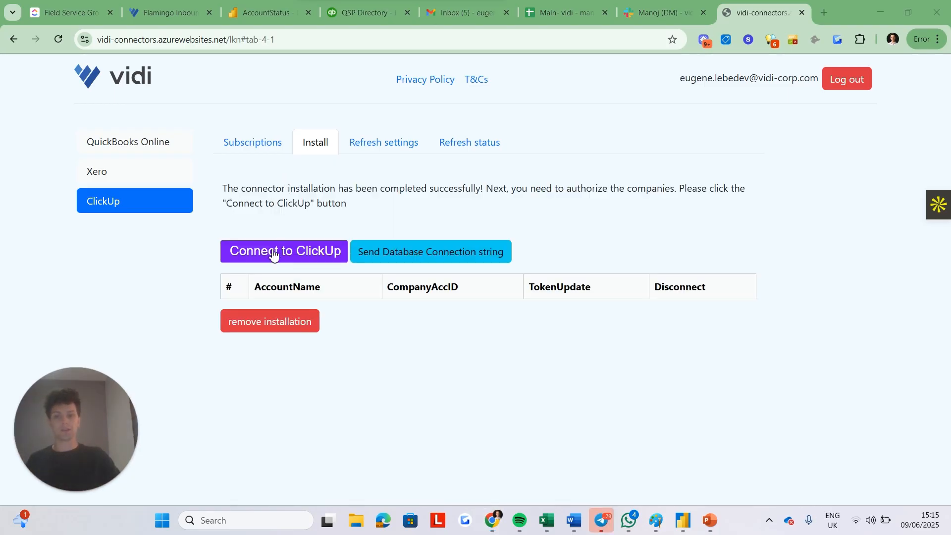
# - Connect ClickUp to VIDI-Connectors with the Vidi-corp workspace deselected, and acknowledge the company addition
pyautogui.click(272, 252)
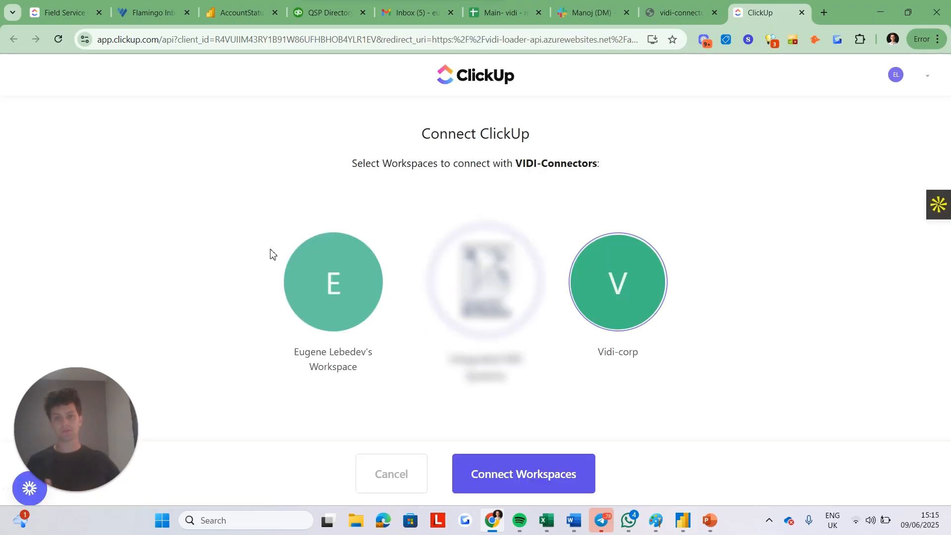
pyautogui.click(638, 262)
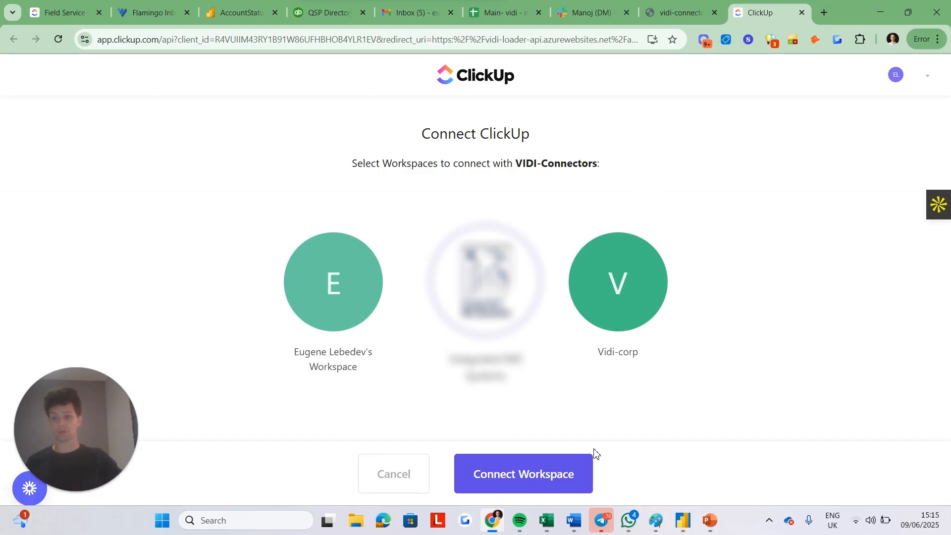
pyautogui.click(558, 476)
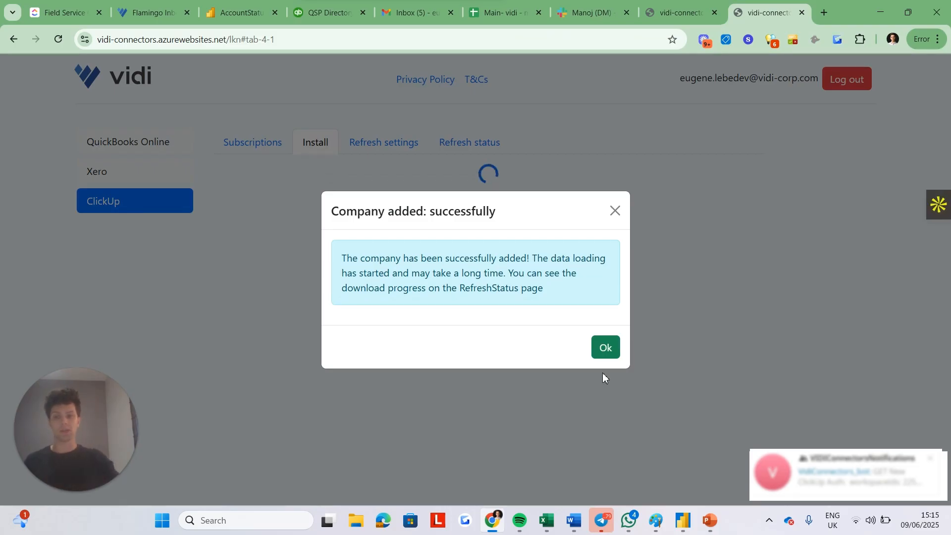
pyautogui.click(605, 349)
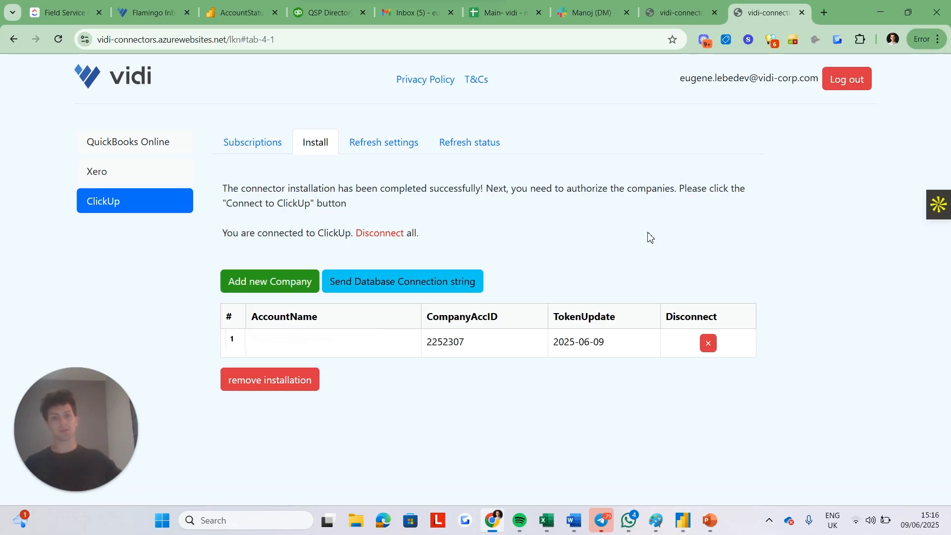
# - Check the refresh status of the ClickUp tables and reload the page to follow the data loading
pyautogui.click(460, 143)
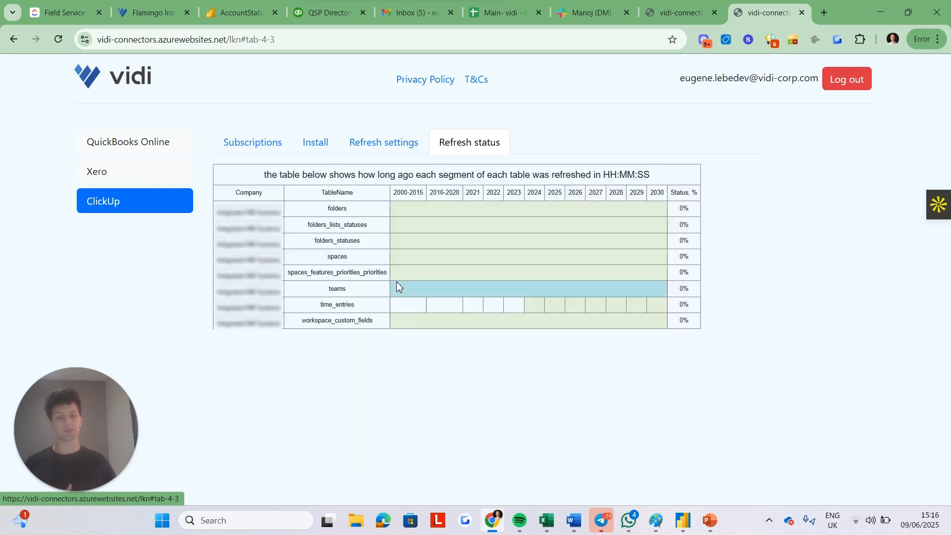
pyautogui.moveTo(397, 282)
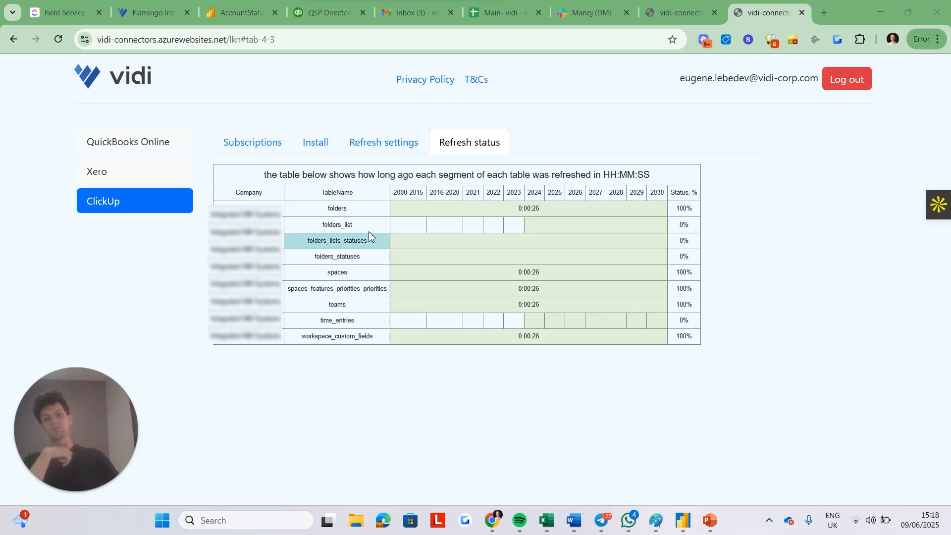
pyautogui.click(59, 42)
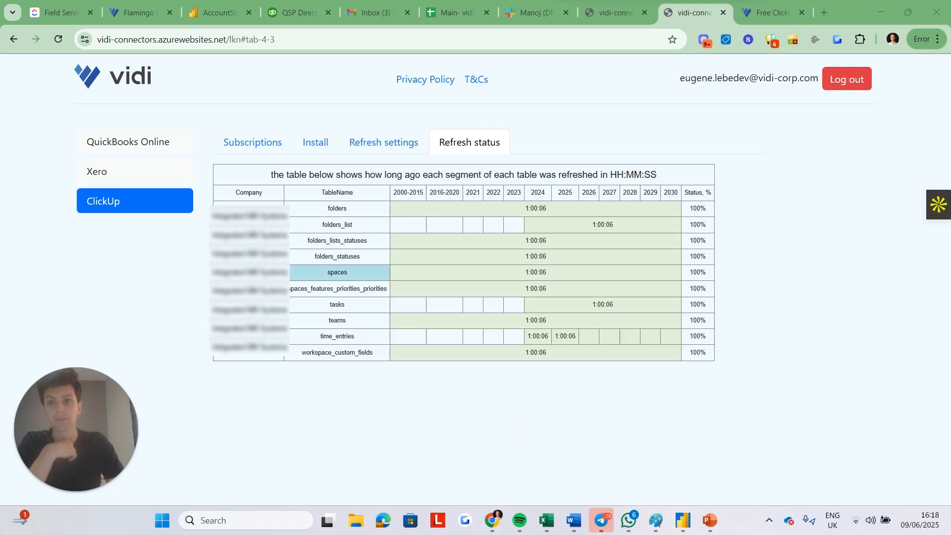
# - Send the ClickUp connector's database connection string by email and acknowledge the confirmation
pyautogui.click(321, 154)
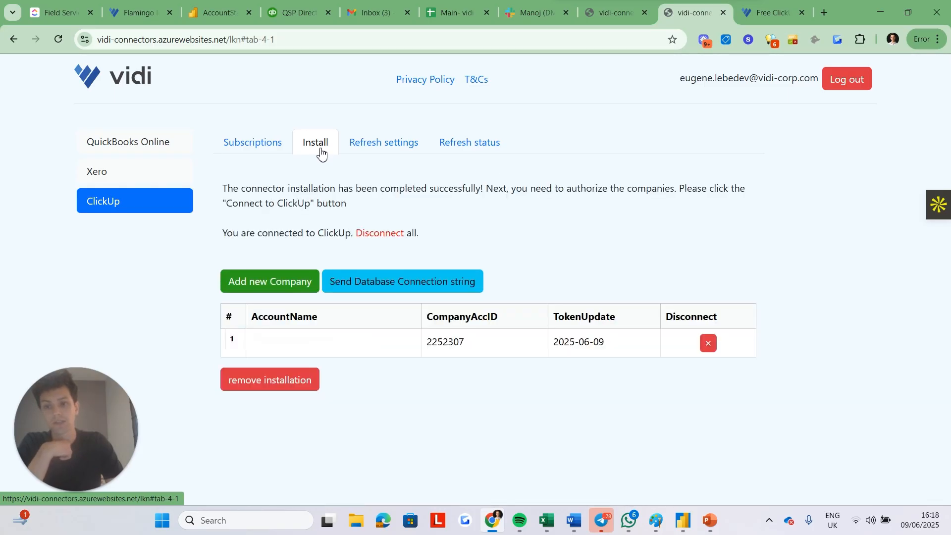
pyautogui.click(403, 279)
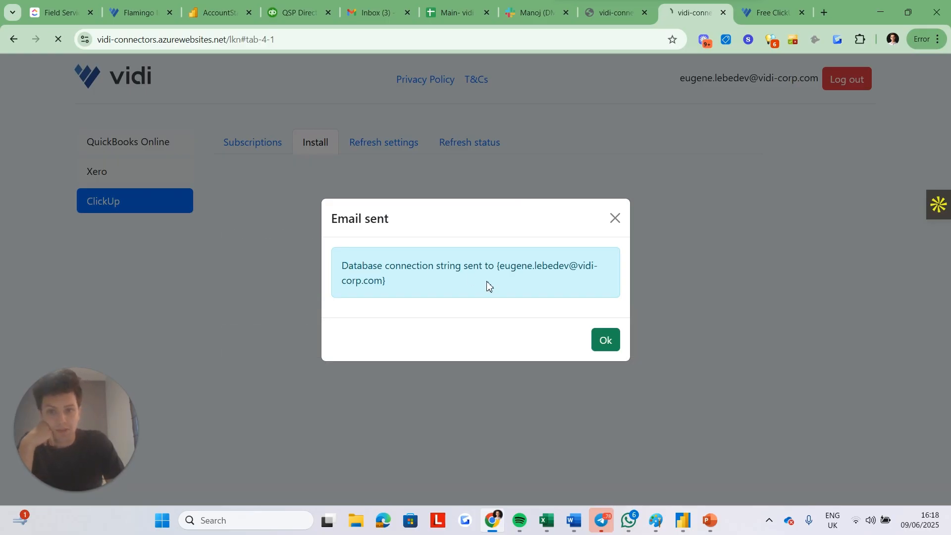
pyautogui.click(598, 339)
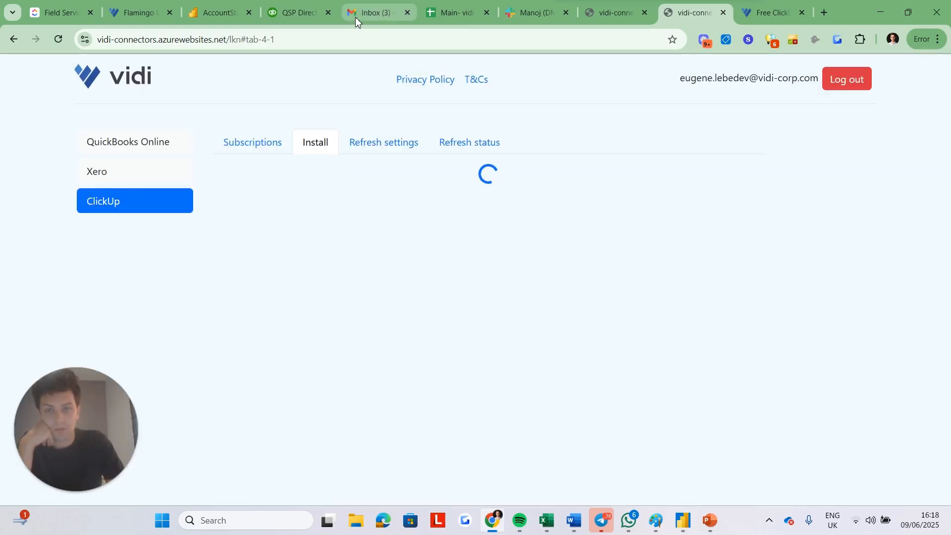
# - Switch to Gmail and open the VIDI-Connectors database connection string email
pyautogui.moveTo(355, 17)
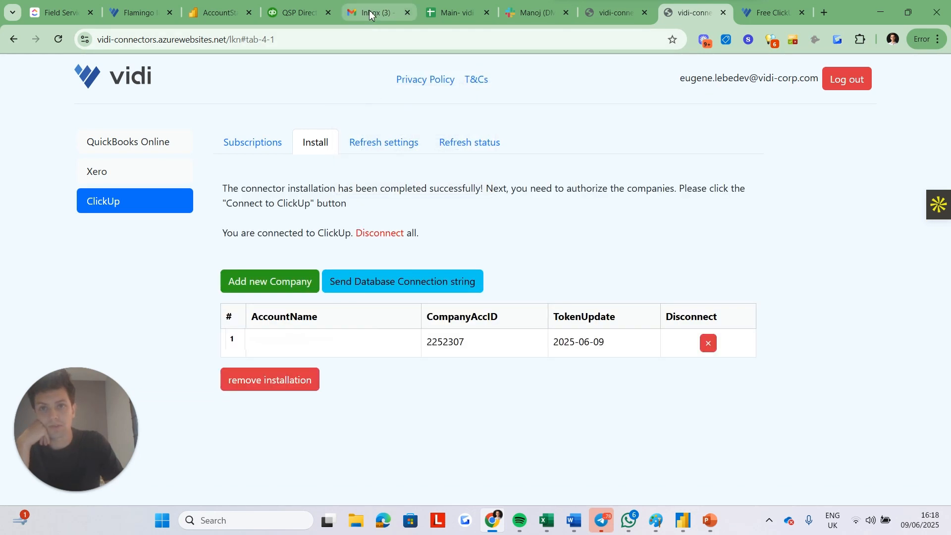
pyautogui.click(369, 10)
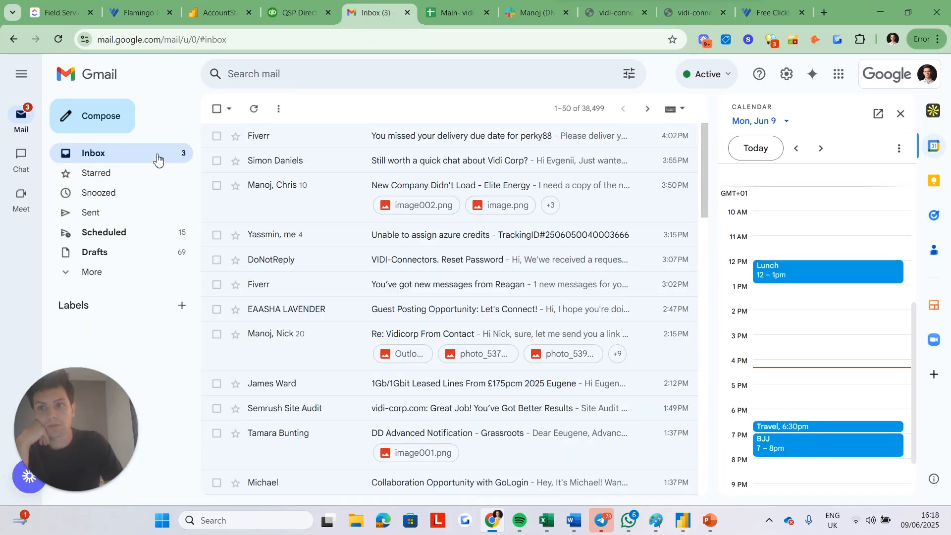
pyautogui.click(346, 135)
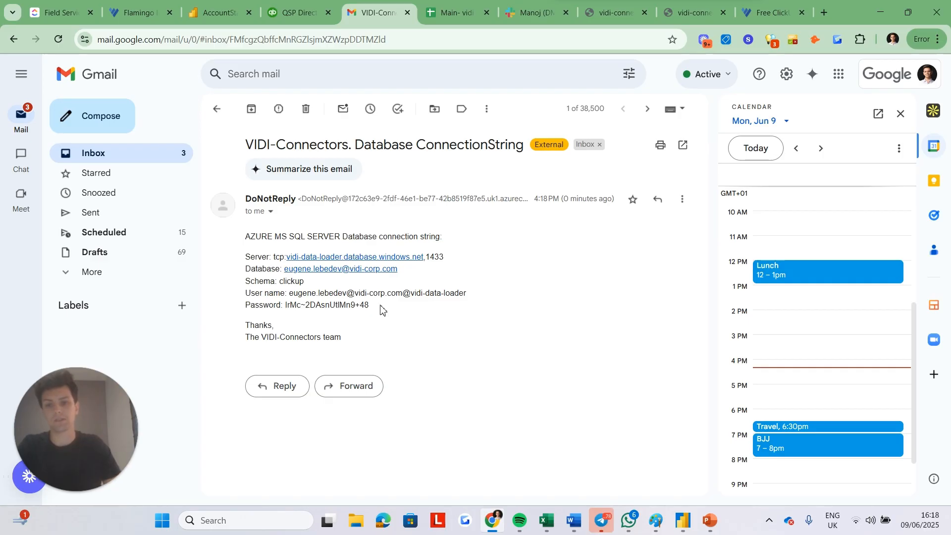
# - Launch Power BI Desktop and create a blank report
pyautogui.press('super')
pyautogui.write('po')
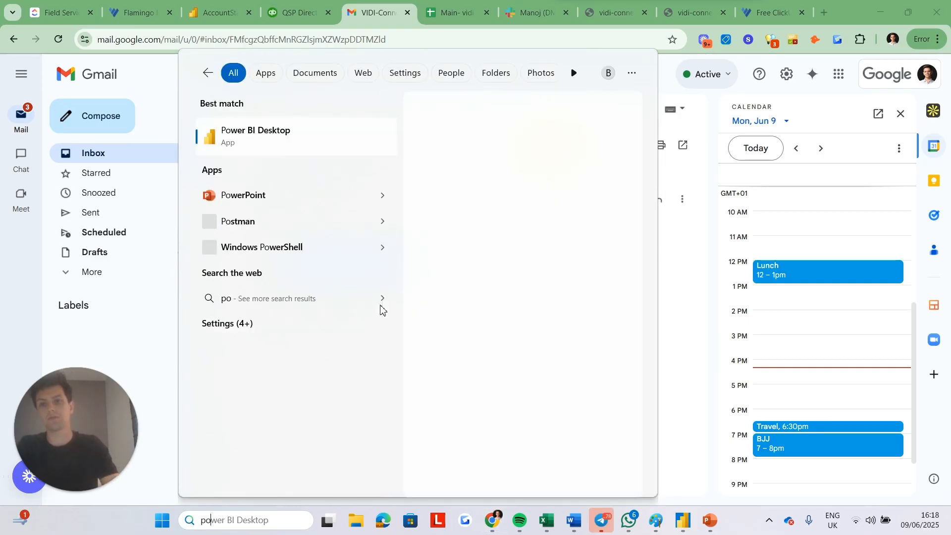
pyautogui.write('w')
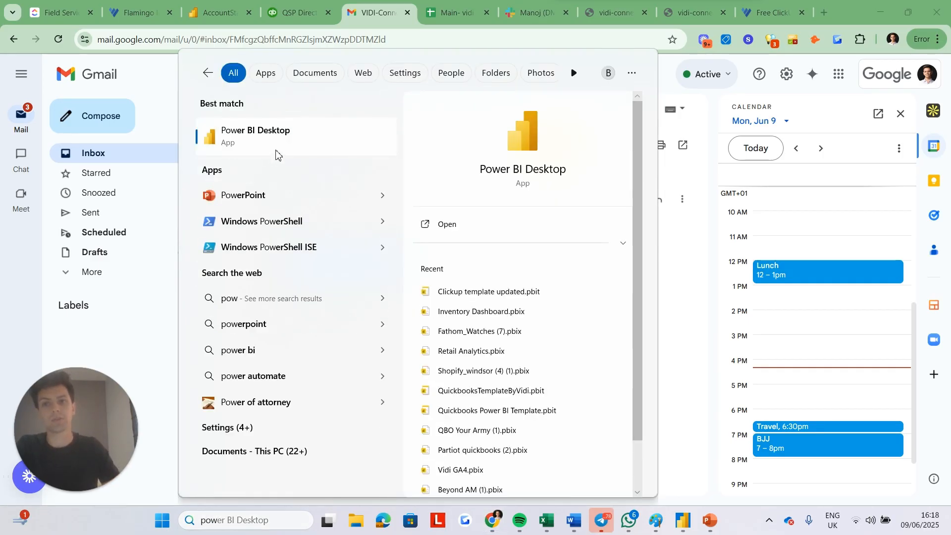
pyautogui.click(276, 152)
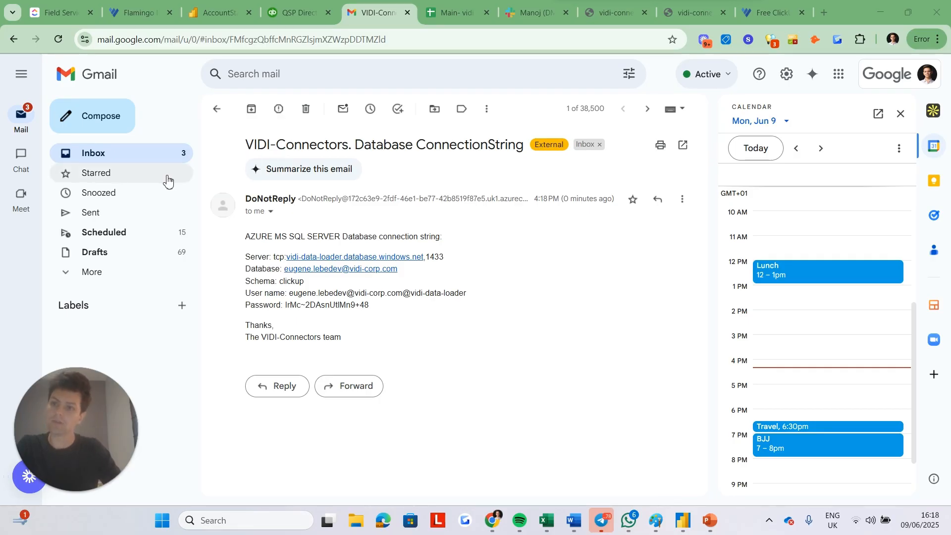
pyautogui.click(57, 64)
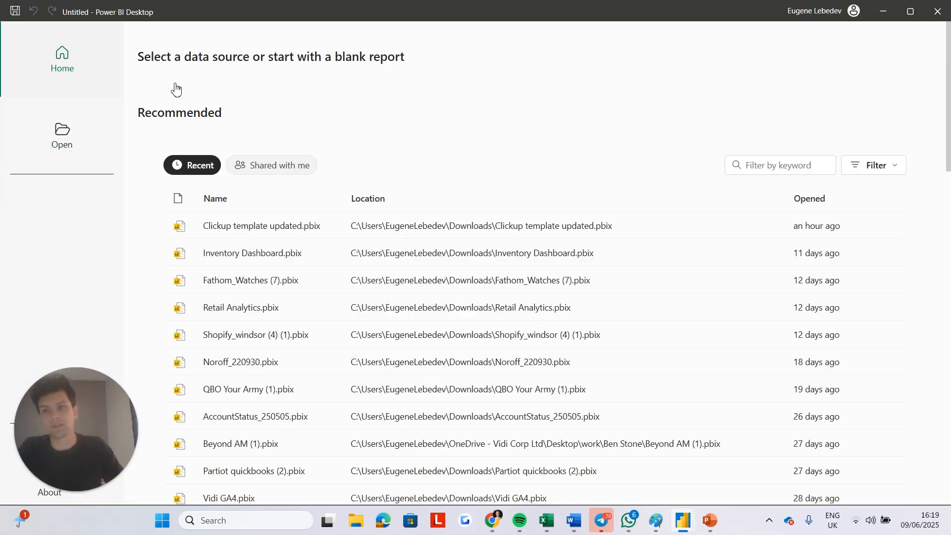
pyautogui.click(202, 121)
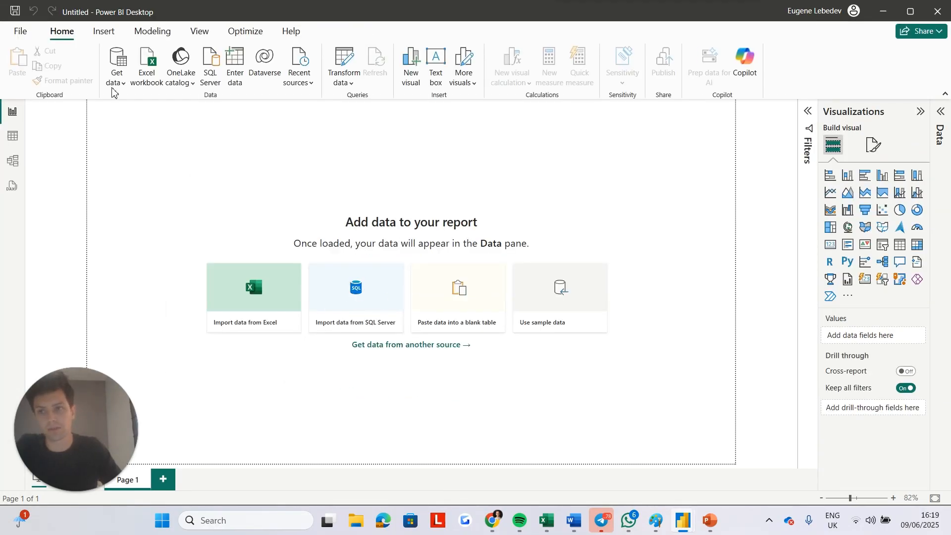
# - Import the Power BI template file Clickup template updated.pbit from the Downloads folder
pyautogui.click(20, 32)
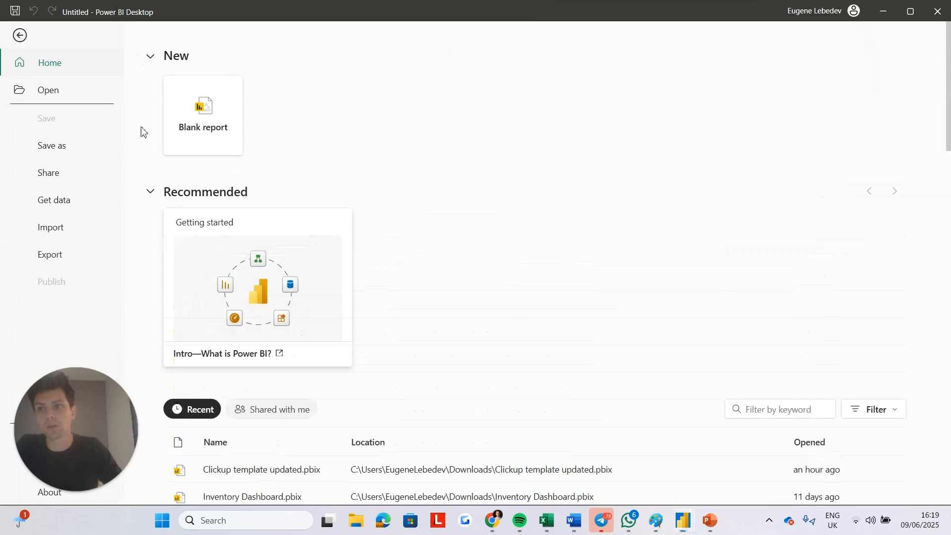
pyautogui.click(66, 224)
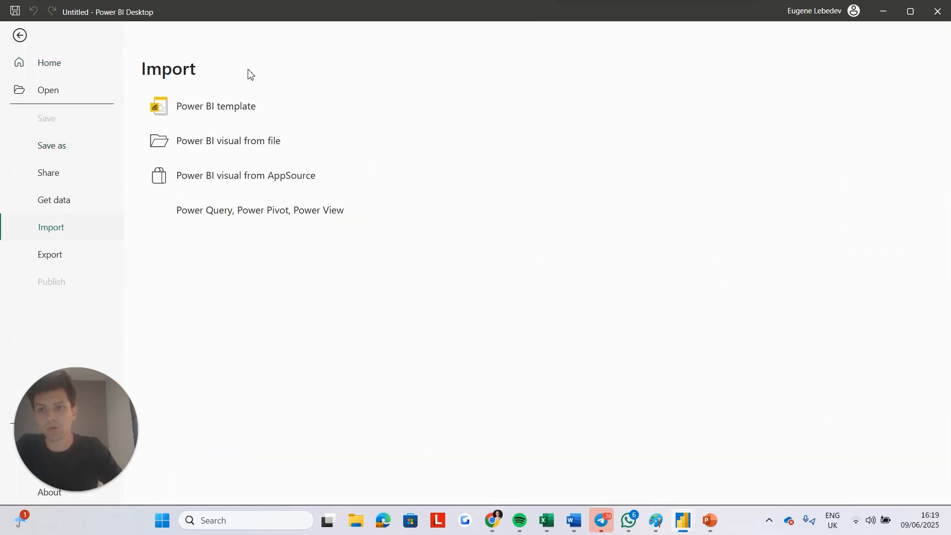
pyautogui.press('Escape')
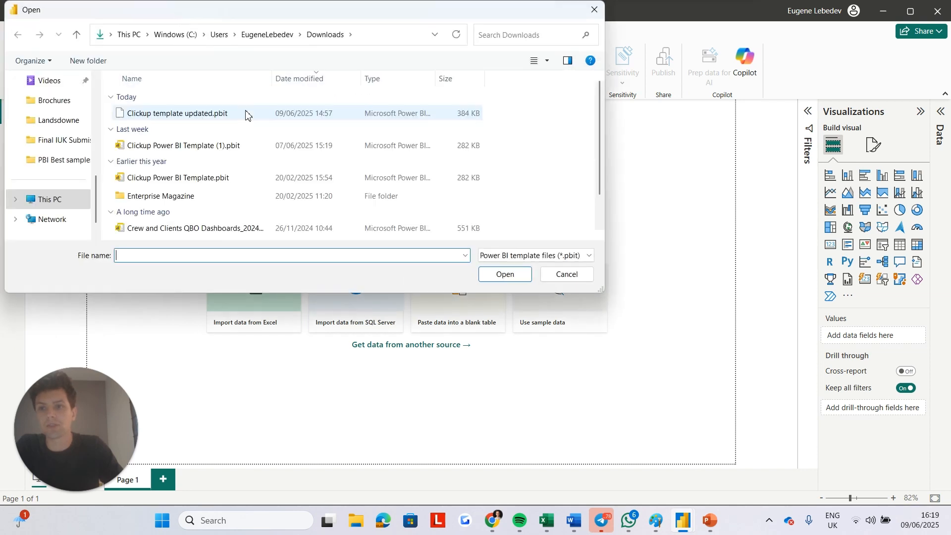
pyautogui.doubleClick(224, 114)
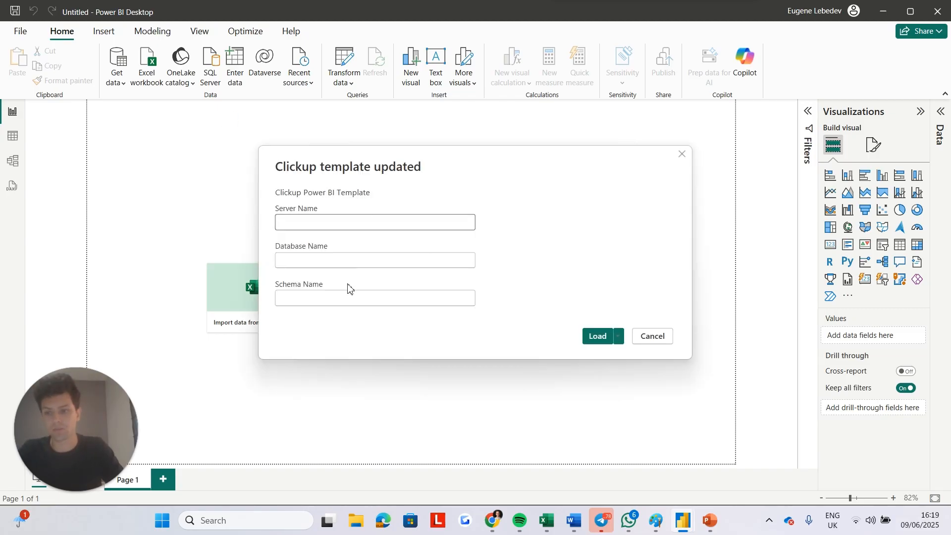
# - Copy the server address and database name from the connection email in Gmail for the template's Server Name and Database Name parameters in Power BI Desktop
pyautogui.hotkey('alt', 'Tab')
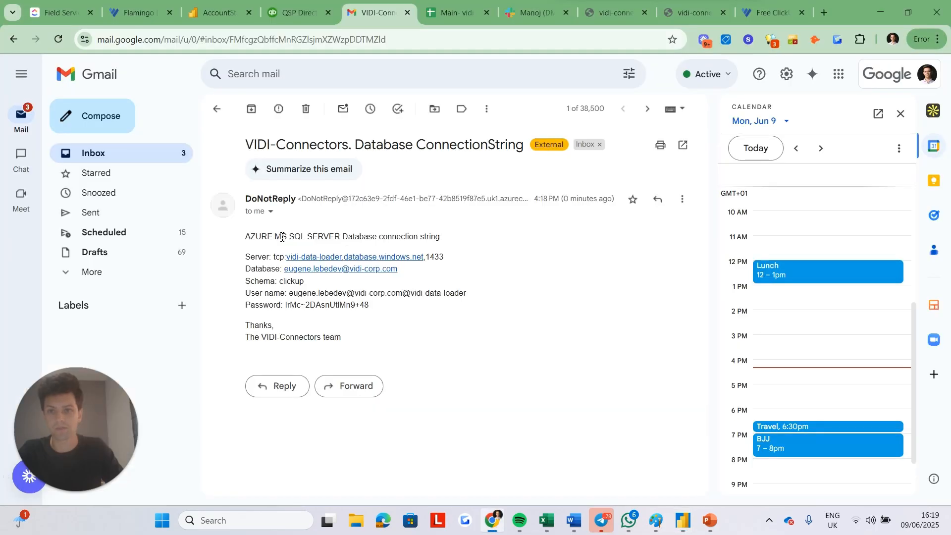
pyautogui.moveTo(274, 258); pyautogui.dragTo(432, 259)
pyautogui.hotkey('alt', 'Tab')
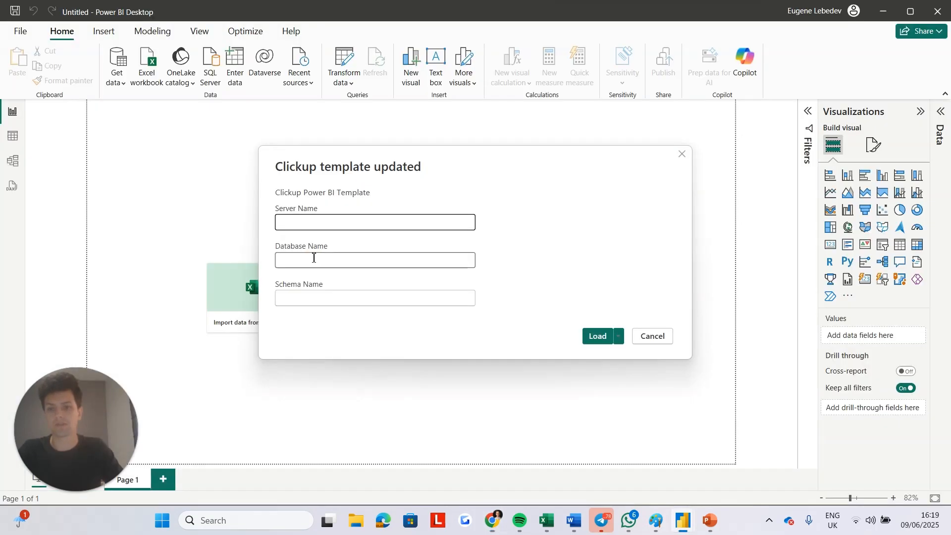
pyautogui.hotkey('alt', 'Tab')
pyautogui.moveTo(398, 269); pyautogui.dragTo(282, 272)
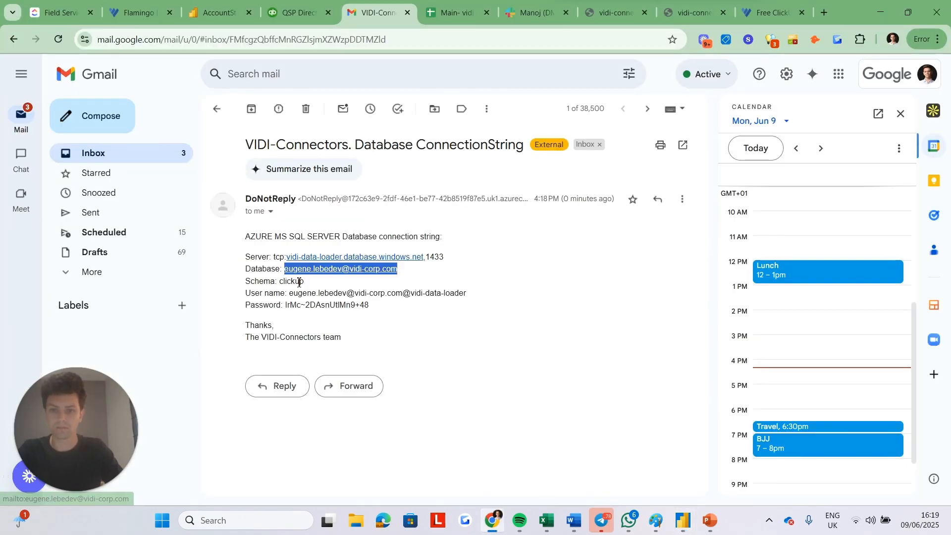
pyautogui.hotkey('alt', 'Tab')
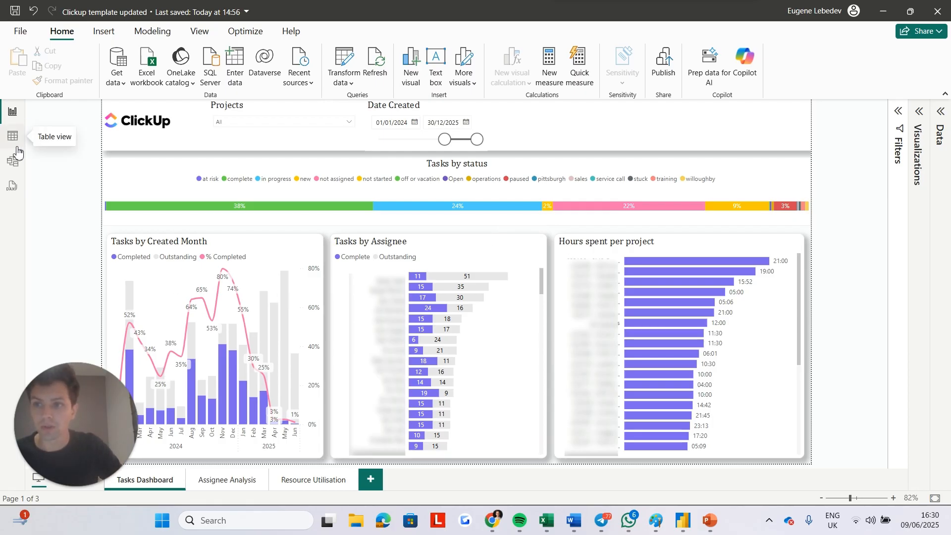
# - Open the data model diagram and select the tasks table
pyautogui.click(13, 162)
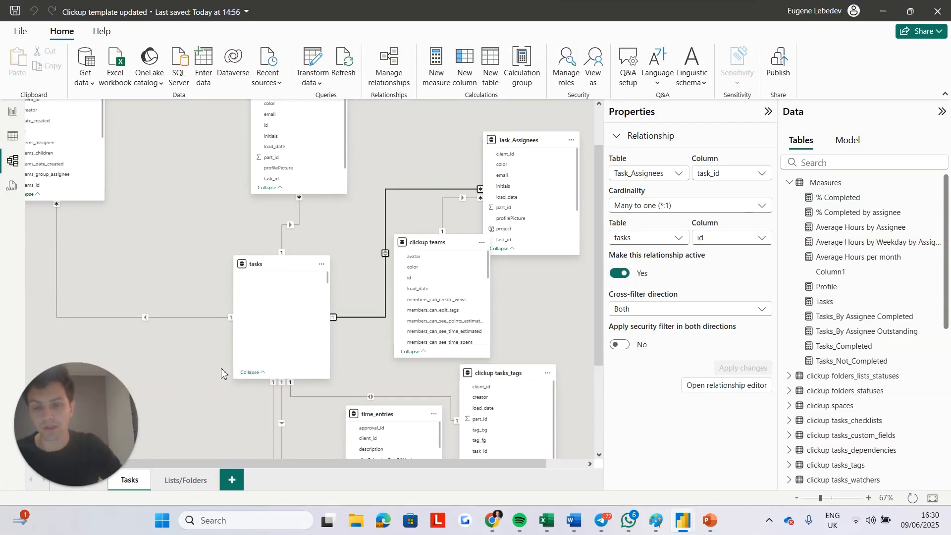
pyautogui.click(283, 266)
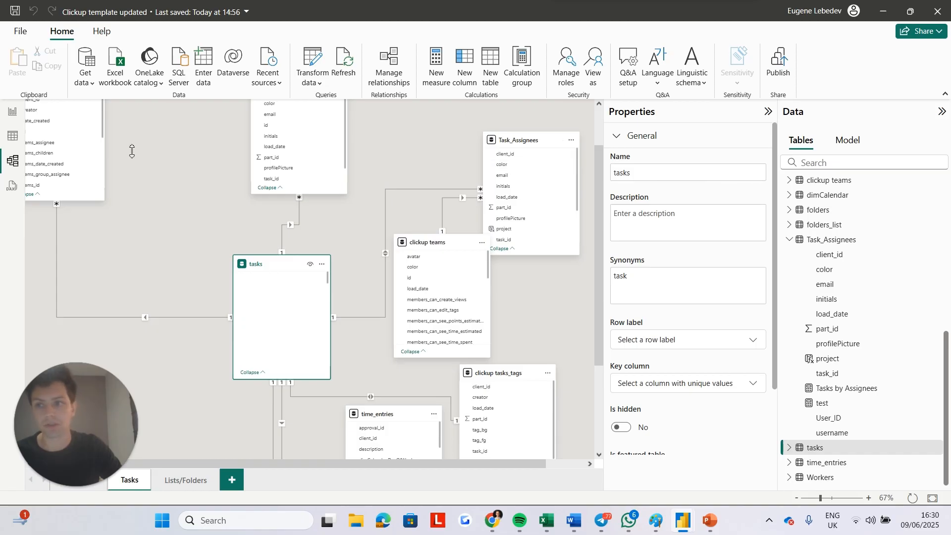
# - Show the data tables, search the fields for "task", and display the archived column of the tasks table
pyautogui.click(6, 137)
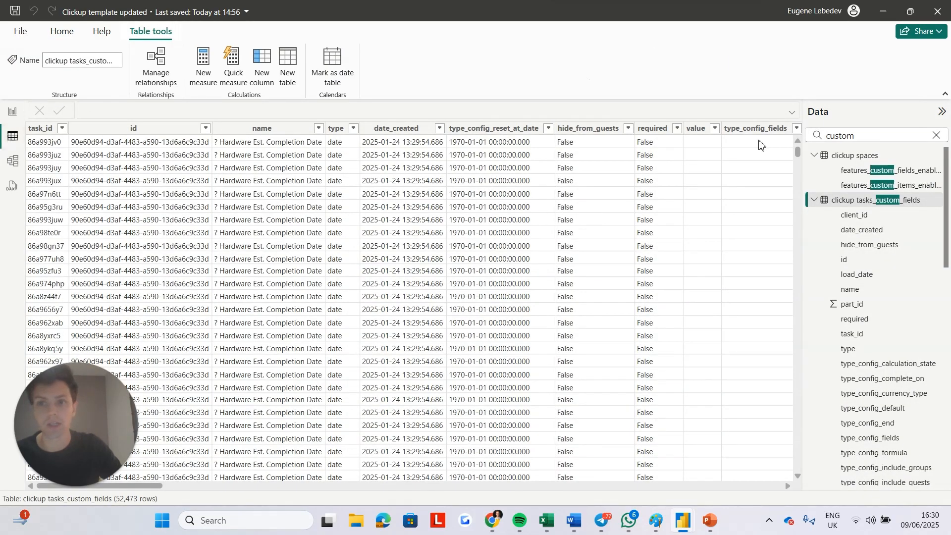
pyautogui.doubleClick(873, 142)
pyautogui.write('t')
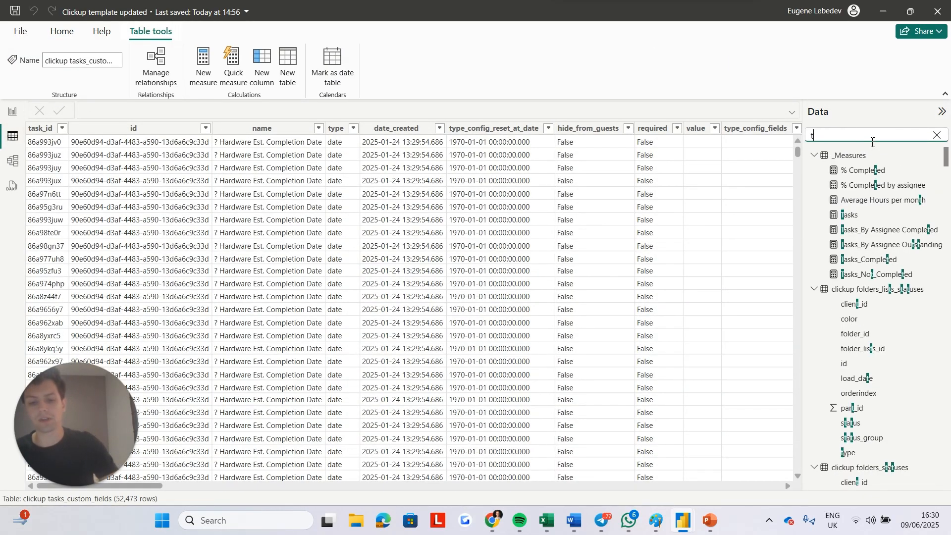
pyautogui.write('ask')
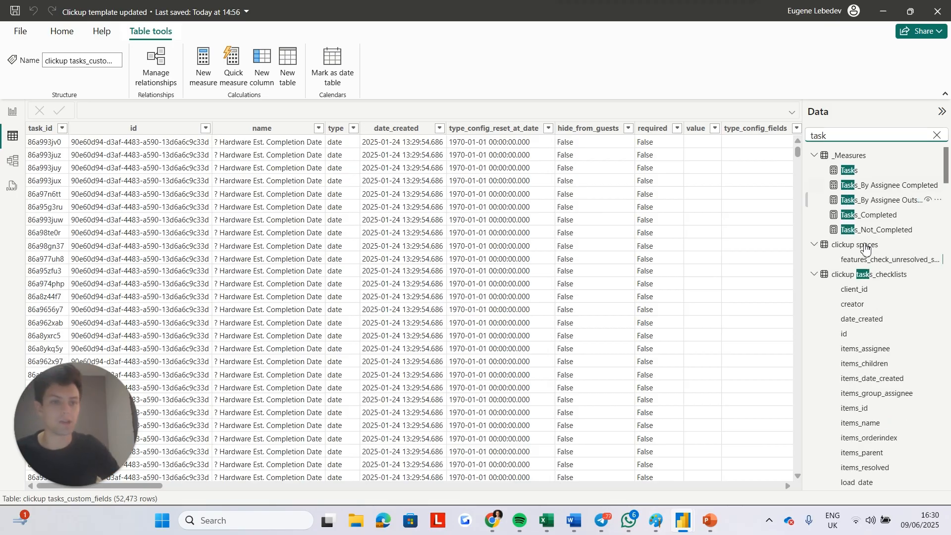
pyautogui.scroll(-10, 863, 310)
pyautogui.scroll(4, 864, 303)
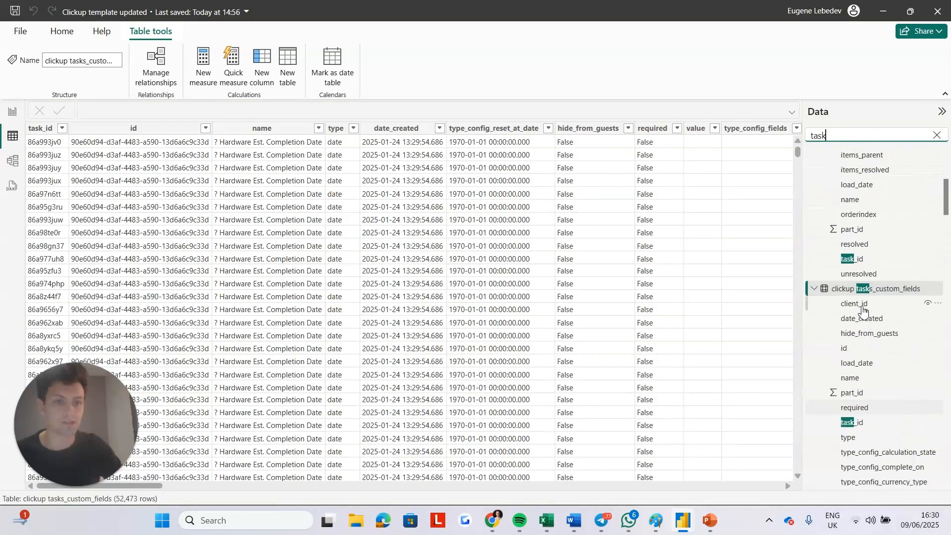
pyautogui.scroll(-8, 836, 217)
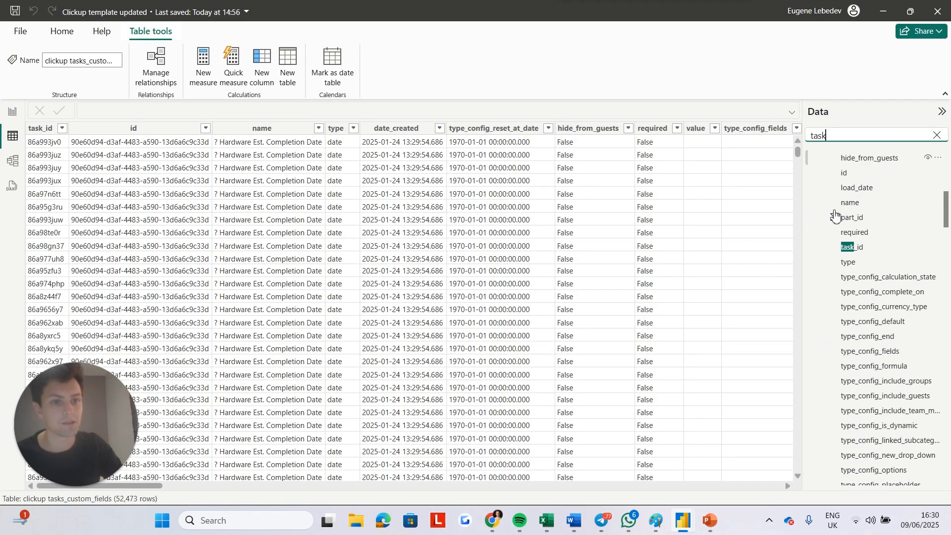
pyautogui.scroll(-8, 835, 216)
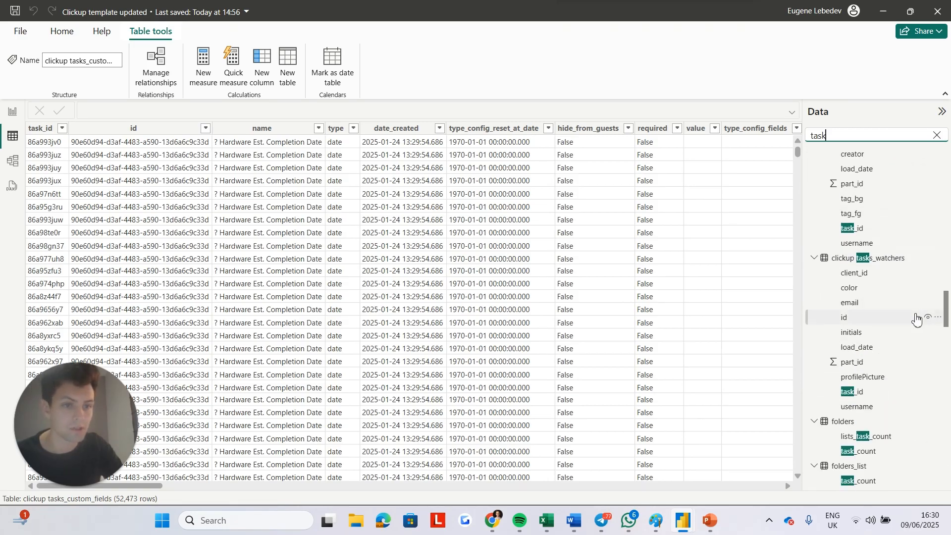
pyautogui.scroll(-8, 864, 311)
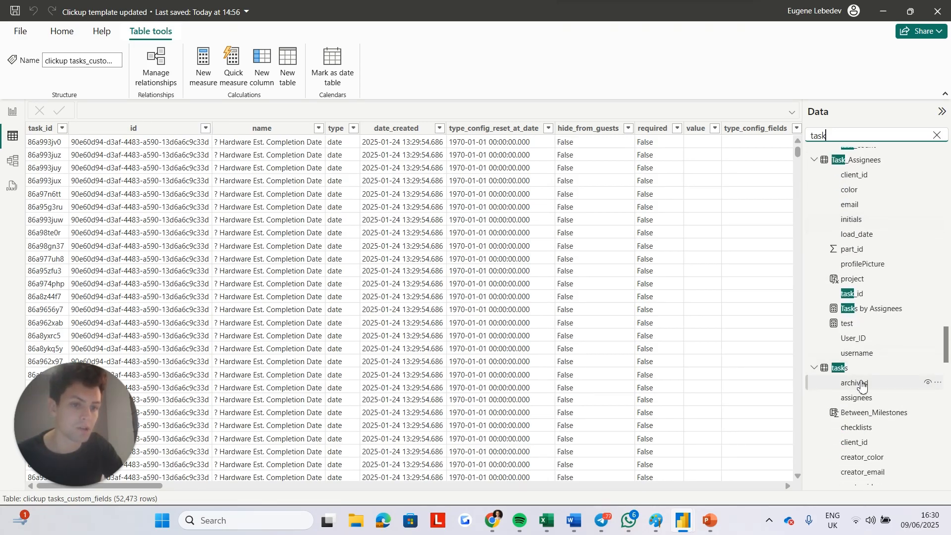
pyautogui.click(856, 383)
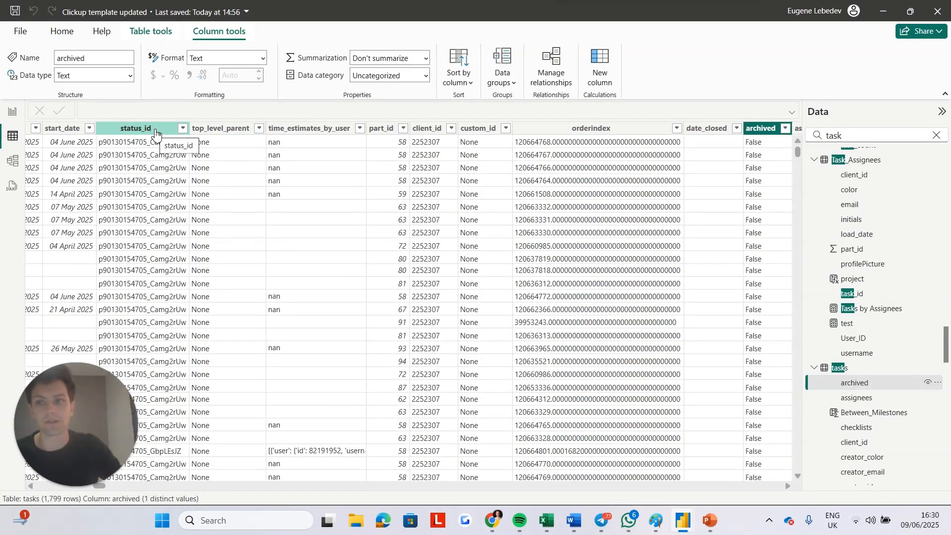
# - Look through the tasks table's columns between the due dates and the archived column
pyautogui.hscroll(-1, 116, 168)
pyautogui.hscroll(-3, 115, 168)
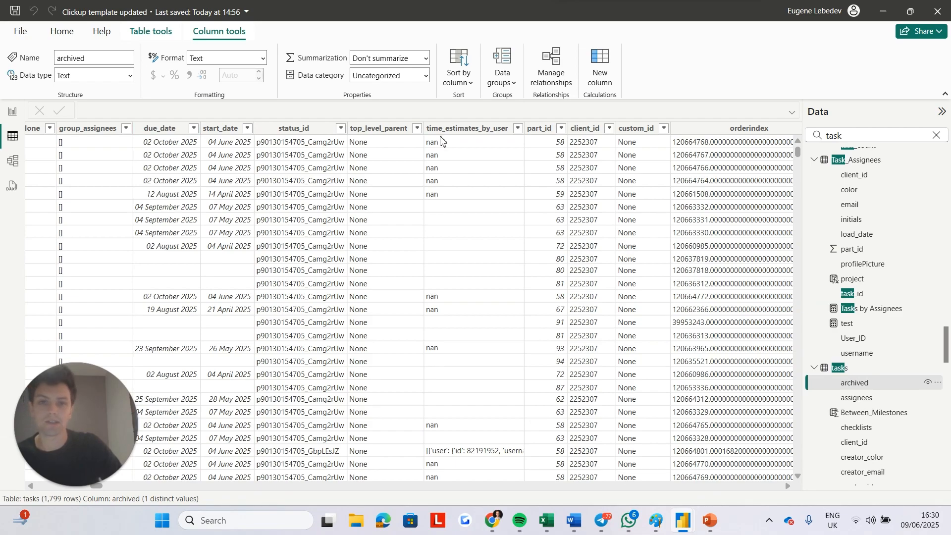
pyautogui.hscroll(10, 632, 163)
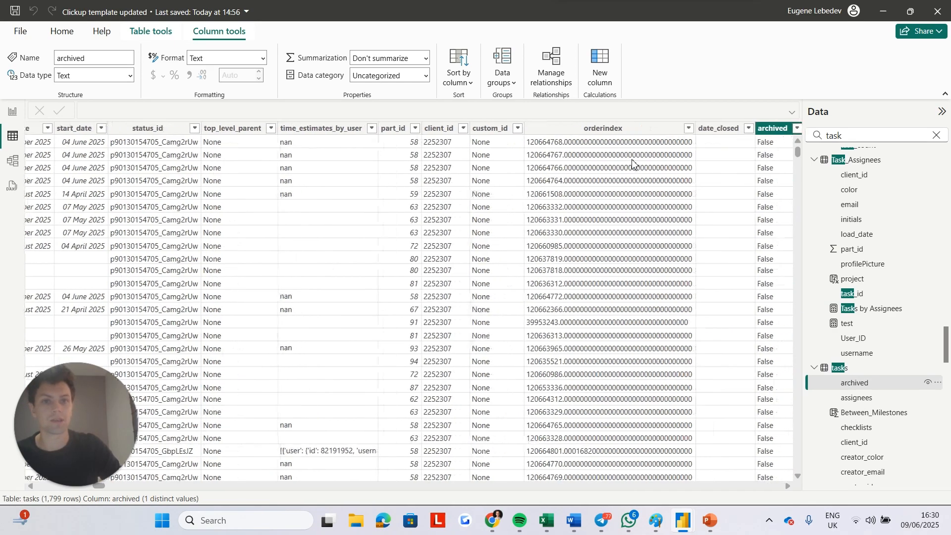
pyautogui.hscroll(-10, 633, 164)
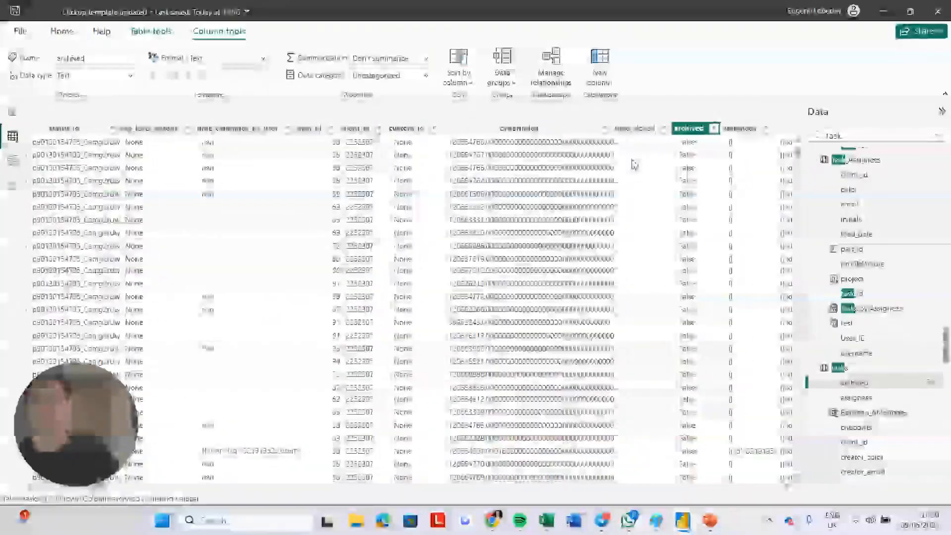
# - Return to the model diagram and examine how tasks relates to the checklists, watchers, Task_Assignees and teams tables
pyautogui.click(13, 118)
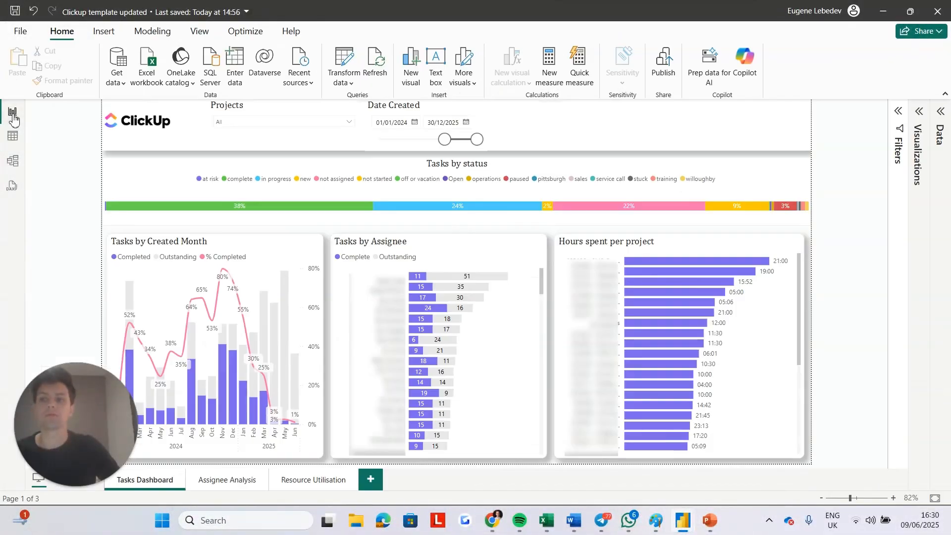
pyautogui.click(13, 161)
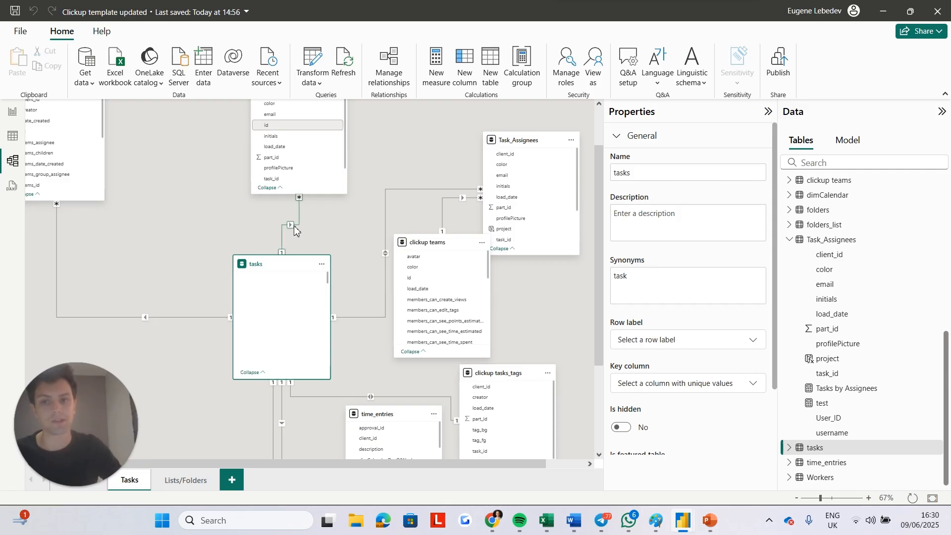
pyautogui.scroll(2, 293, 226)
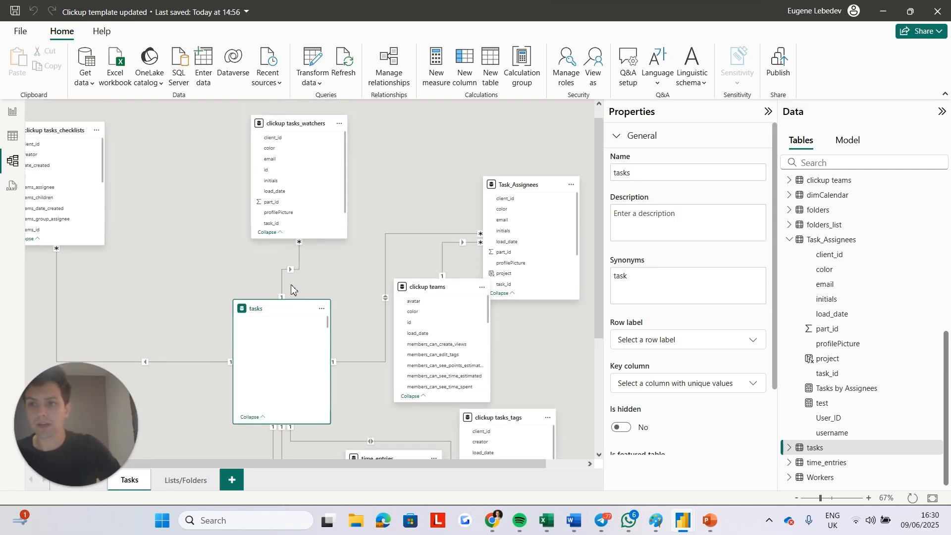
pyautogui.hscroll(-1, 318, 272)
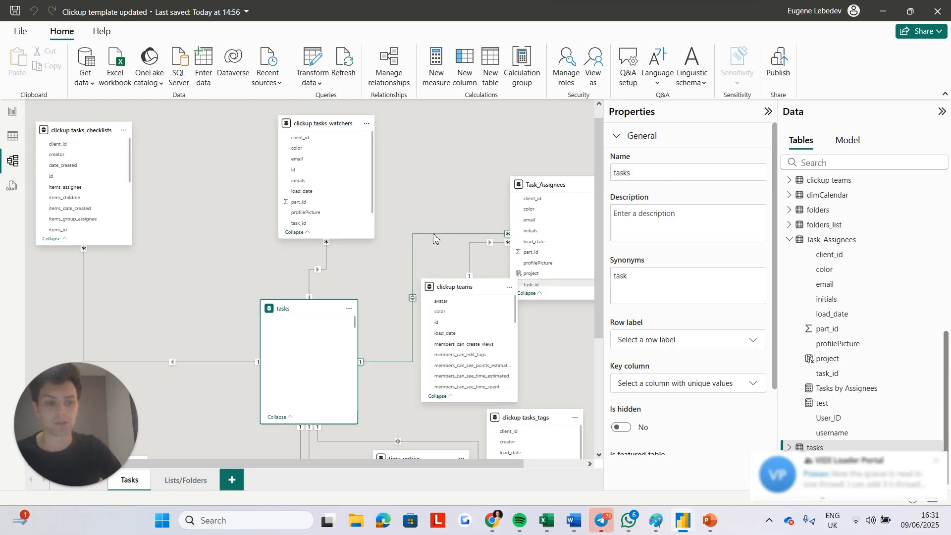
pyautogui.scroll(-1, 433, 234)
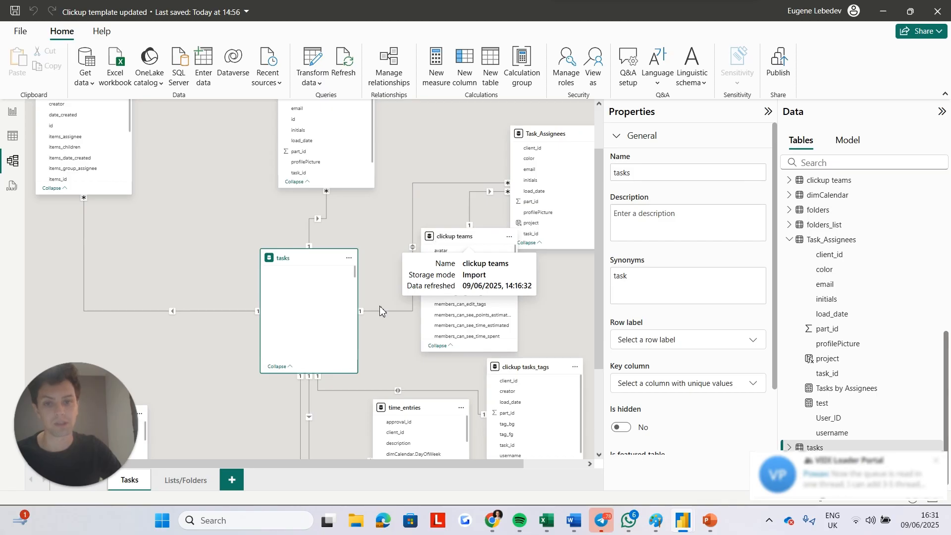
pyautogui.scroll(-1, 380, 310)
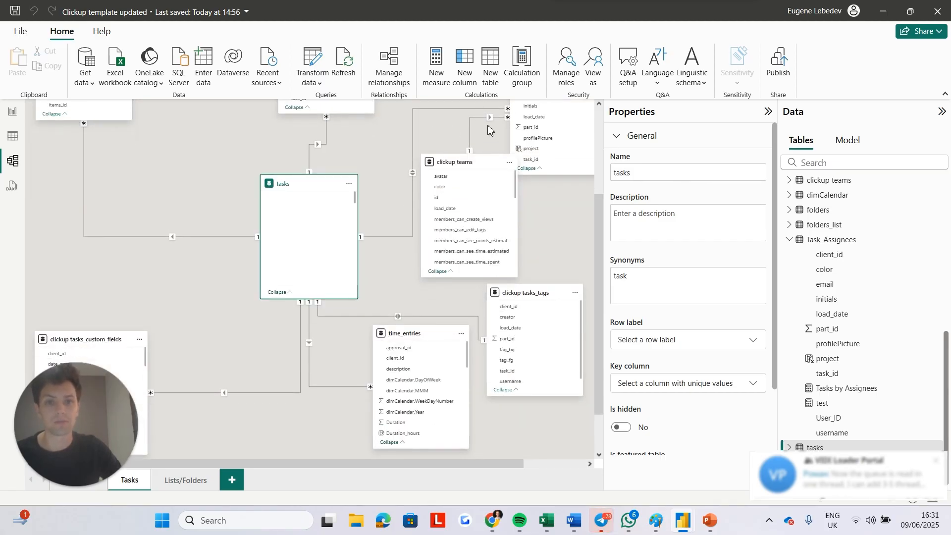
pyautogui.scroll(1, 488, 129)
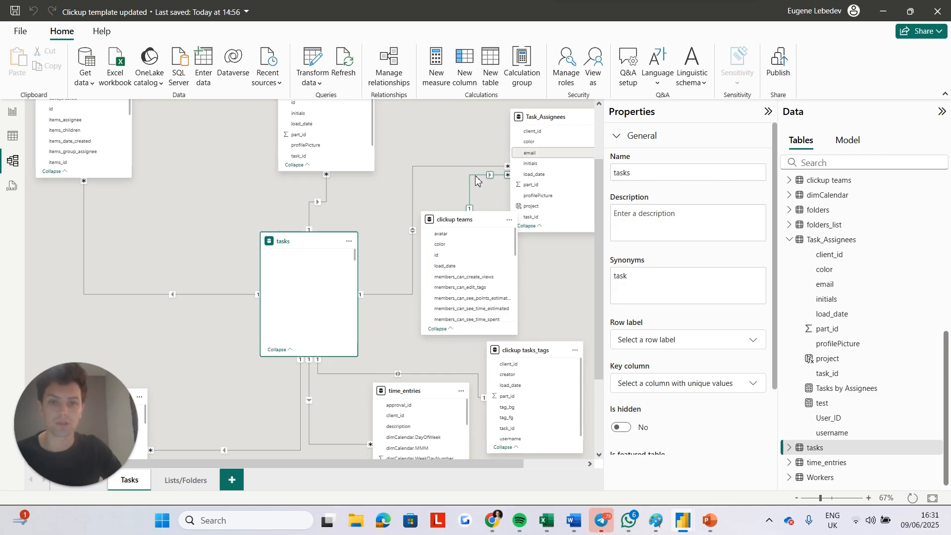
# - Browse the member fields of the clickup teams table in the diagram
pyautogui.scroll(-3, 465, 257)
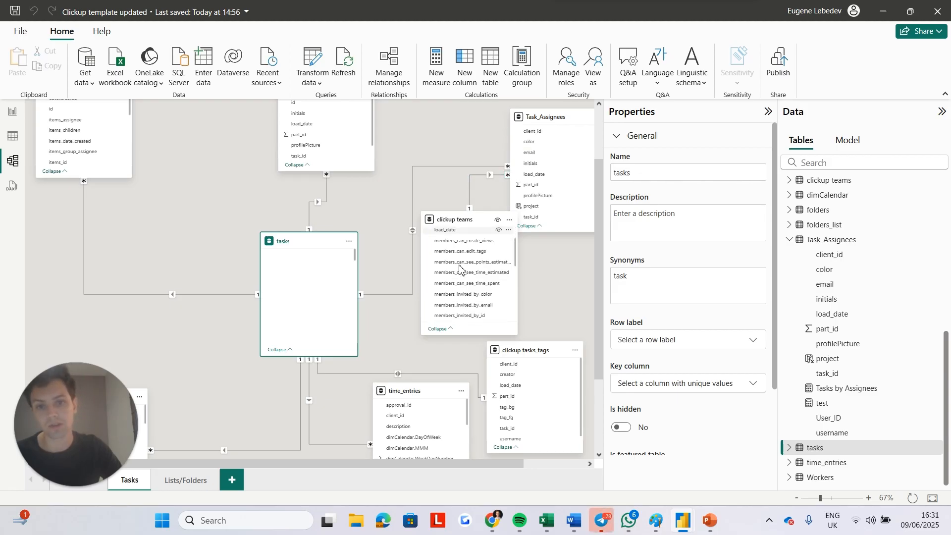
pyautogui.scroll(-5, 469, 291)
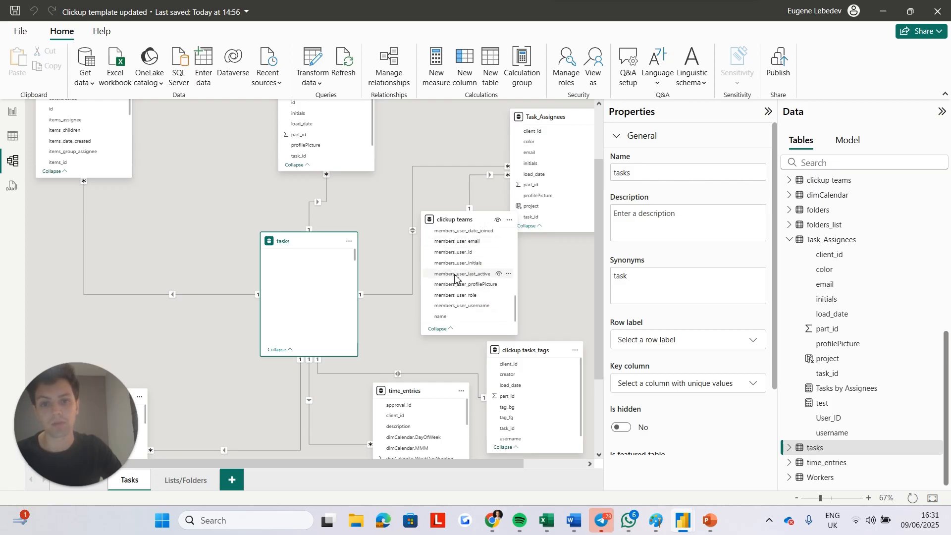
pyautogui.scroll(1, 456, 279)
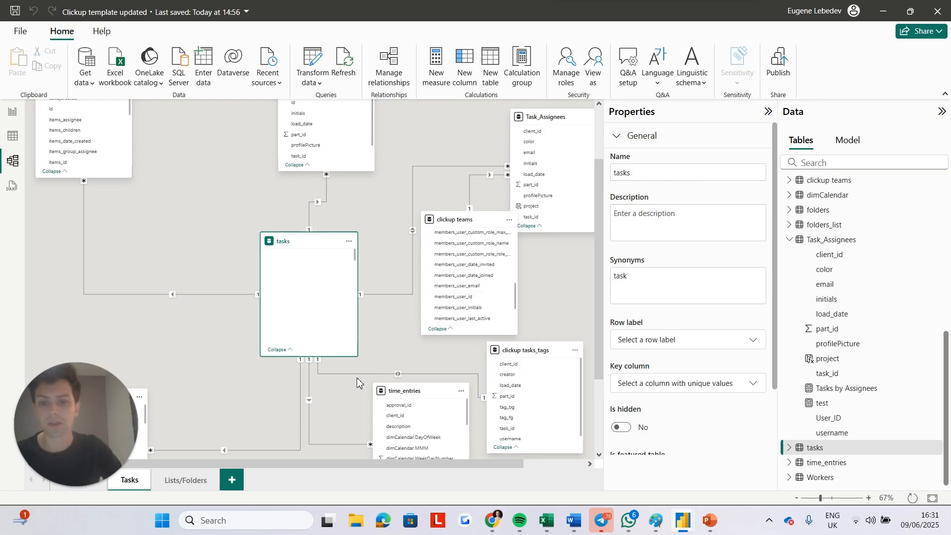
# - Inspect the settings of the relationship between tasks and clickup tasks_tags and close them without changes
pyautogui.scroll(-2, 394, 353)
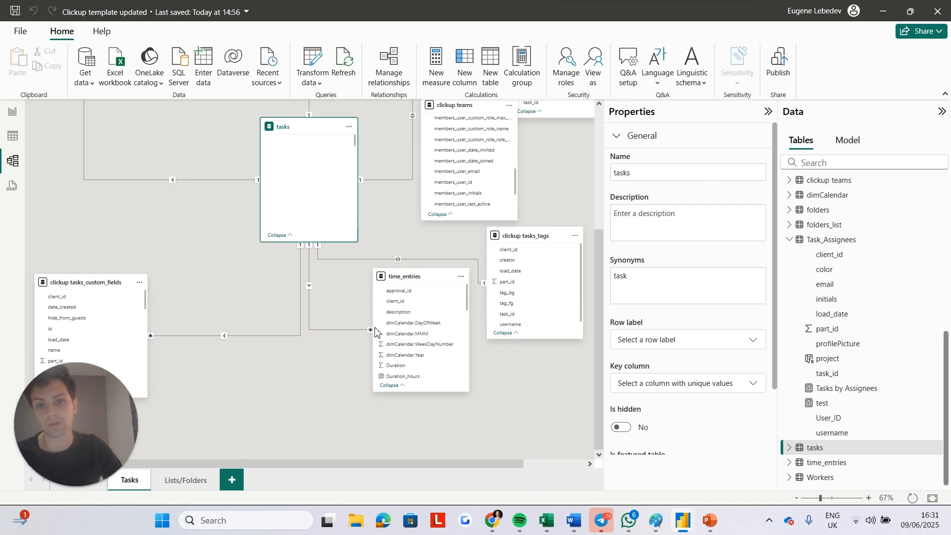
pyautogui.scroll(-3, 420, 314)
pyautogui.scroll(3, 421, 314)
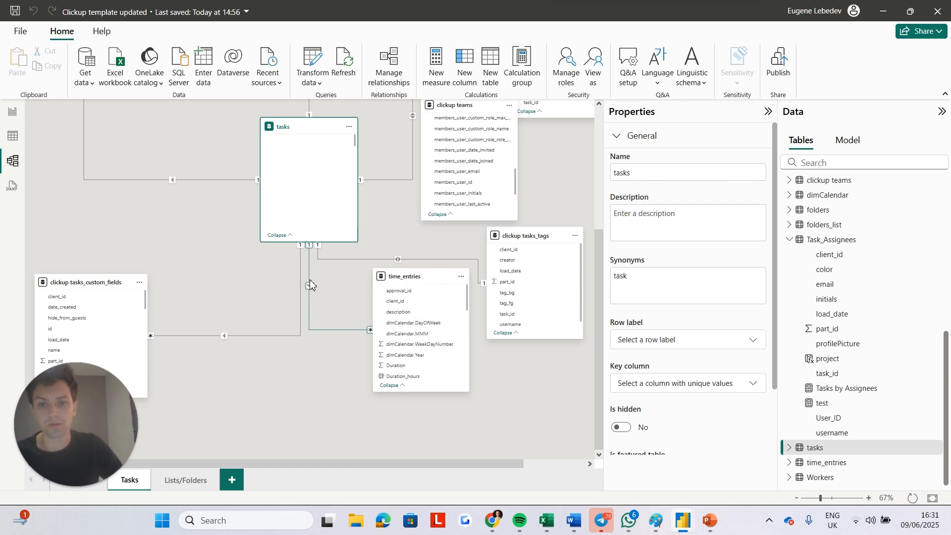
pyautogui.click(343, 325)
pyautogui.scroll(2, 343, 325)
pyautogui.doubleClick(343, 323)
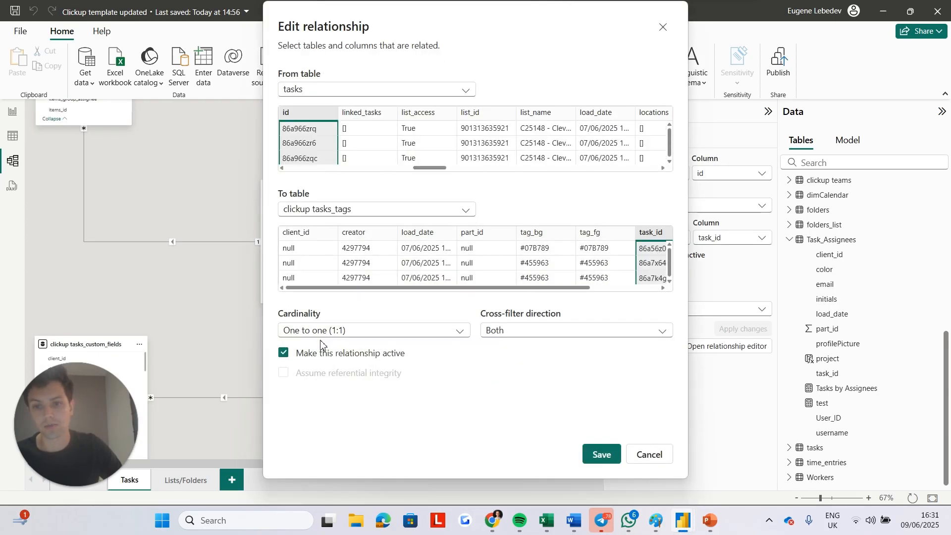
pyautogui.click(648, 454)
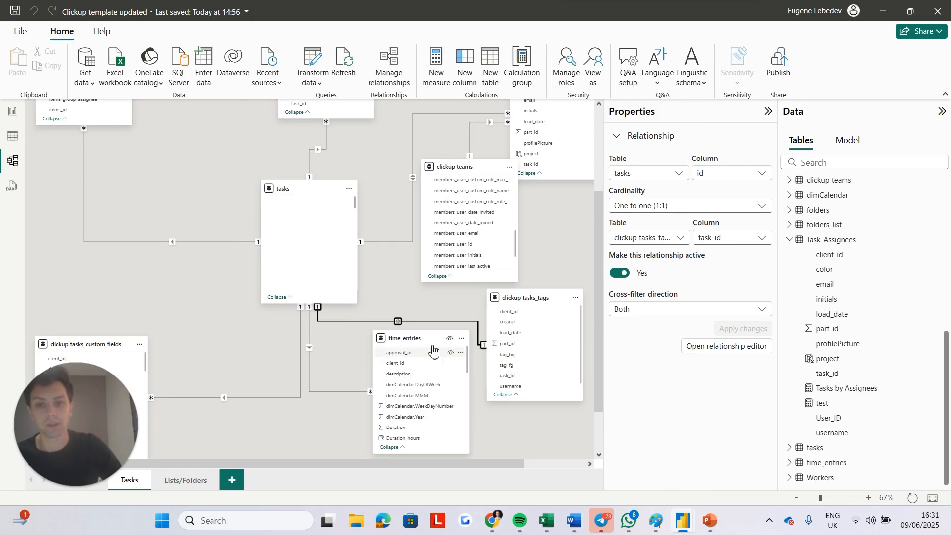
# - Open the Lists/Folders diagram layout and browse the fields of the folders_list table
pyautogui.scroll(-2, 314, 379)
pyautogui.hscroll(-1, 313, 379)
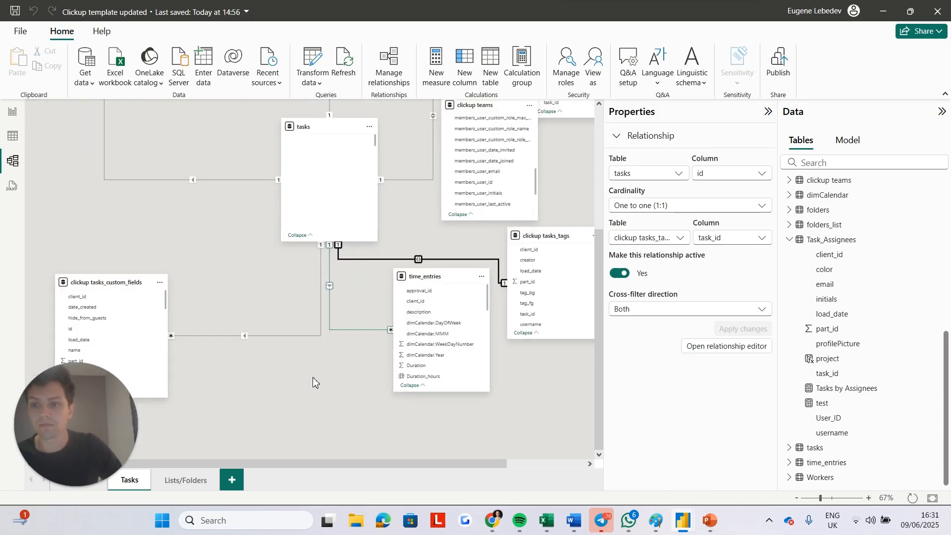
pyautogui.click(171, 480)
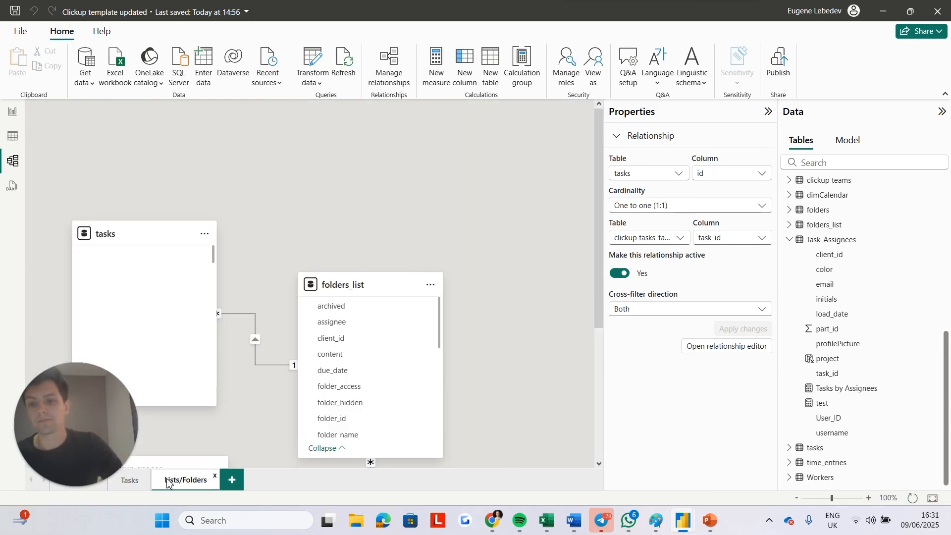
pyautogui.scroll(-3, 290, 218)
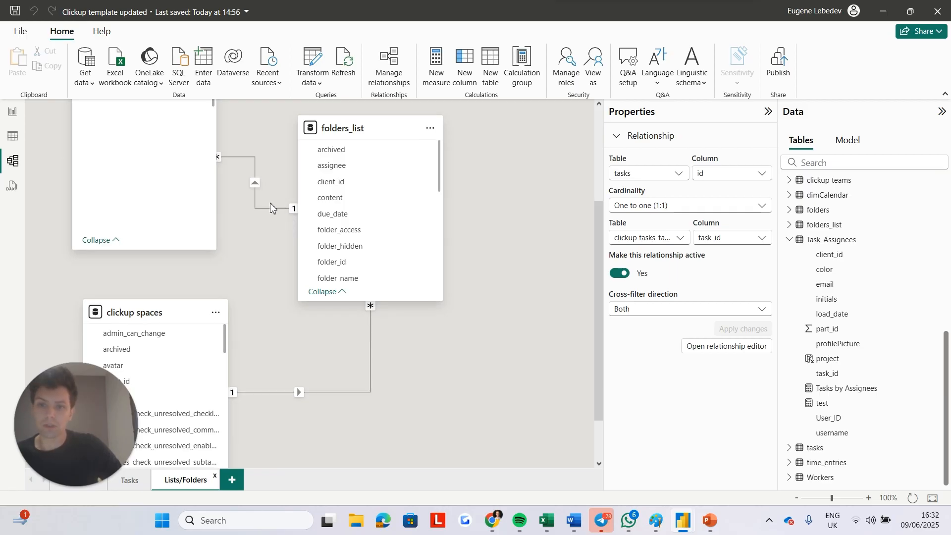
pyautogui.scroll(1, 266, 204)
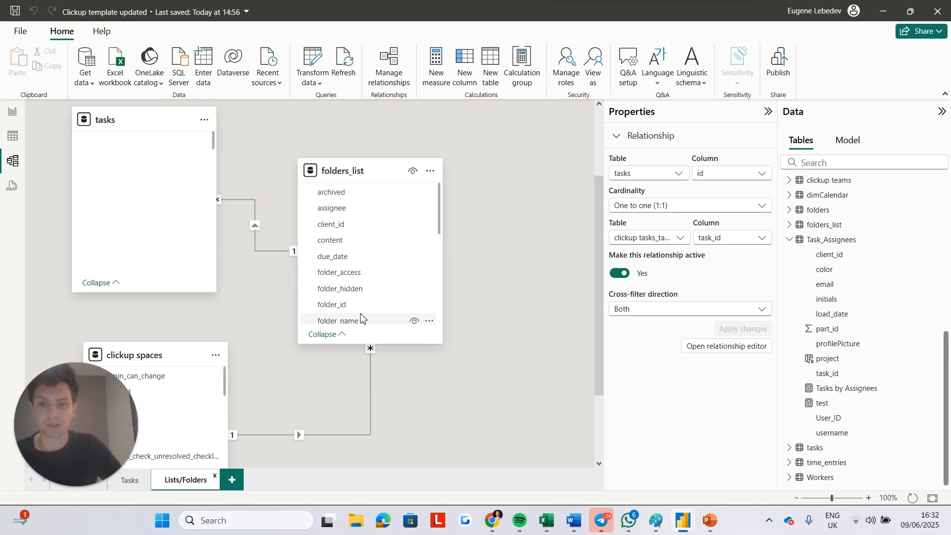
pyautogui.scroll(3, 360, 303)
pyautogui.scroll(-3, 360, 302)
pyautogui.scroll(-3, 361, 302)
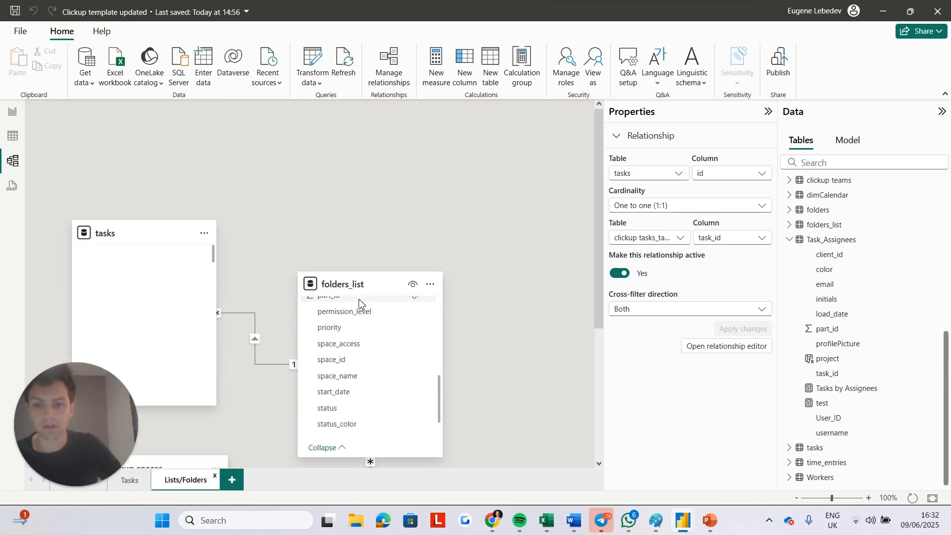
pyautogui.scroll(-1, 353, 394)
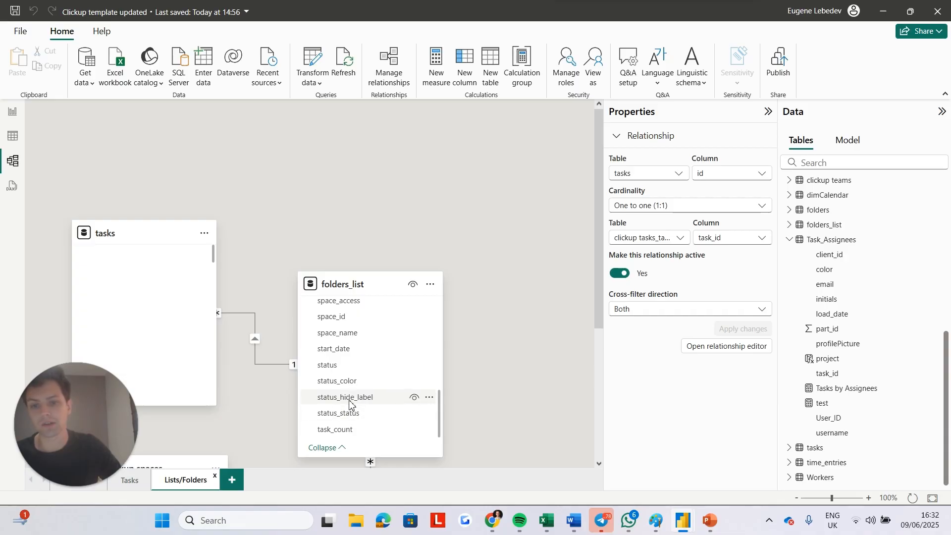
pyautogui.scroll(2, 374, 332)
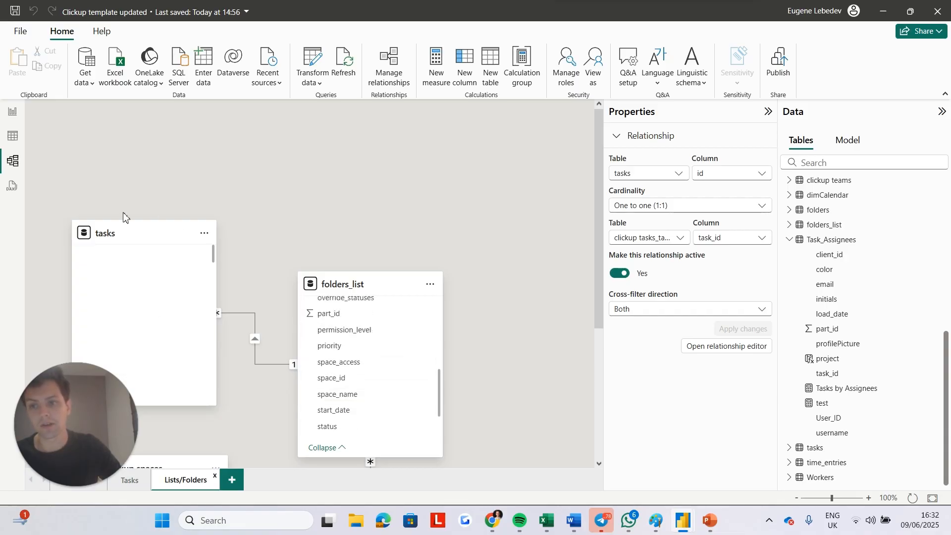
# - Inspect the relationship between tasks and folders_list without changing it, and browse the fields of the clickup spaces table
pyautogui.doubleClick(254, 345)
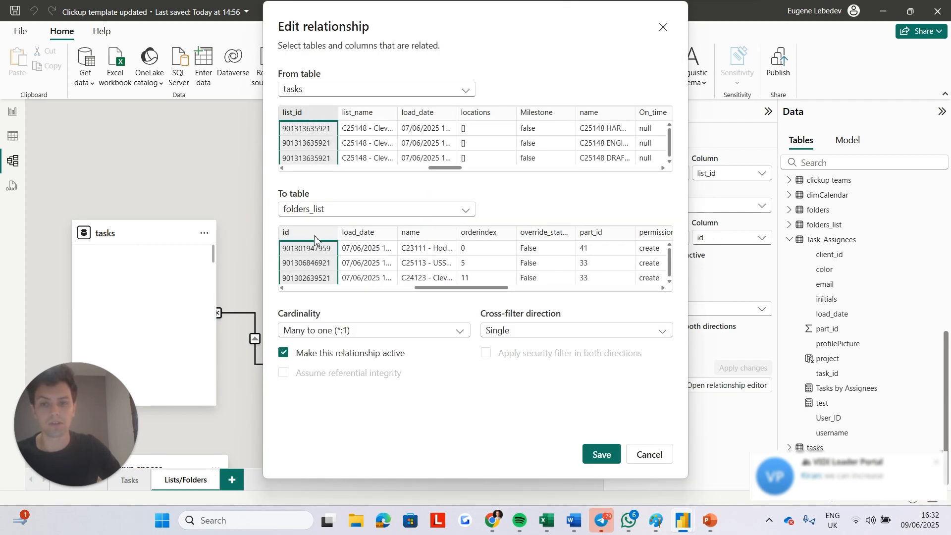
pyautogui.click(644, 454)
pyautogui.scroll(-2, 333, 387)
pyautogui.scroll(-4, 488, 355)
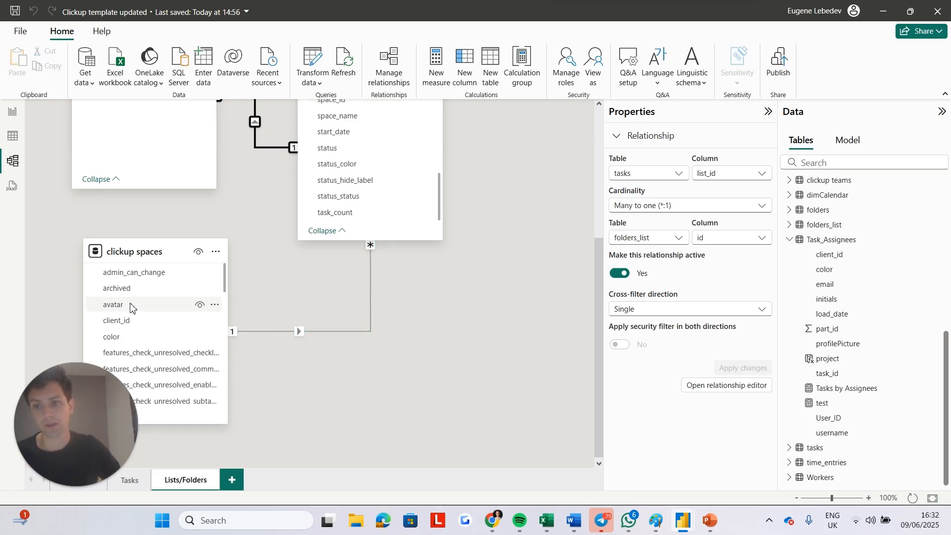
pyautogui.scroll(-3, 124, 322)
pyautogui.scroll(-5, 124, 325)
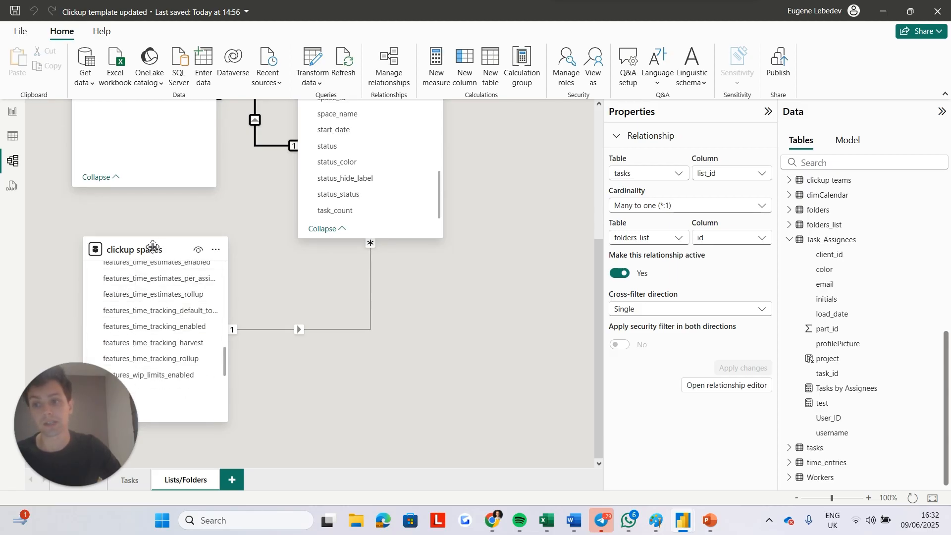
# - Return to the Tasks Dashboard report page, and switch to the Free ClickUp Power BI template web page in Chrome
pyautogui.click(13, 114)
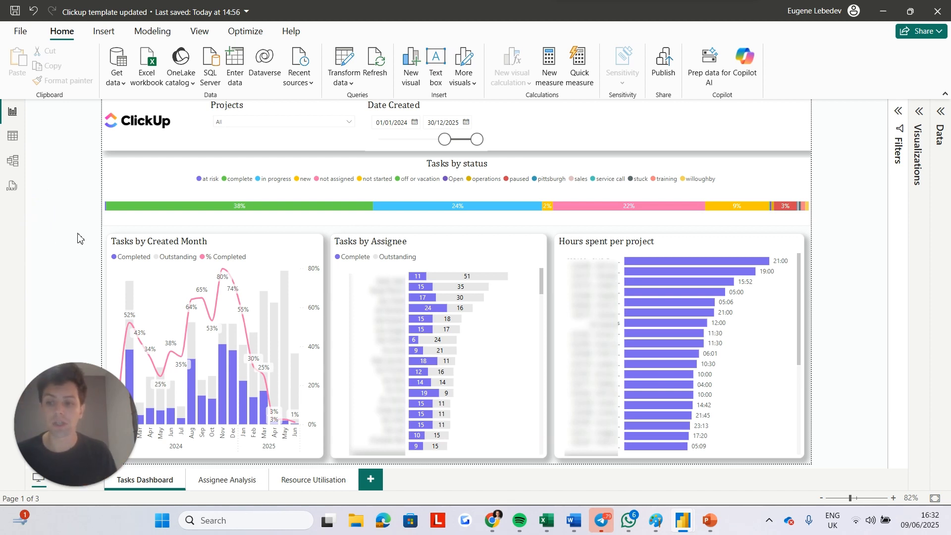
pyautogui.click(485, 533)
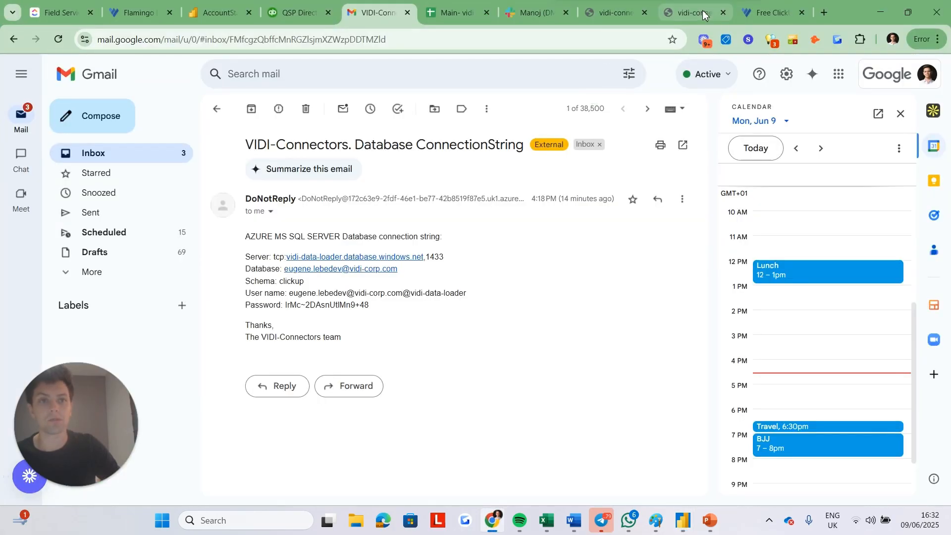
pyautogui.click(759, 14)
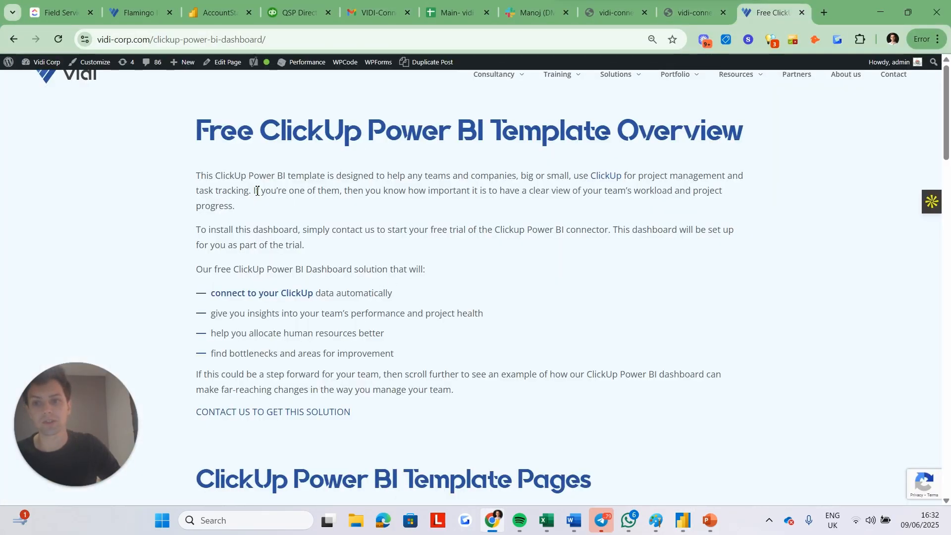